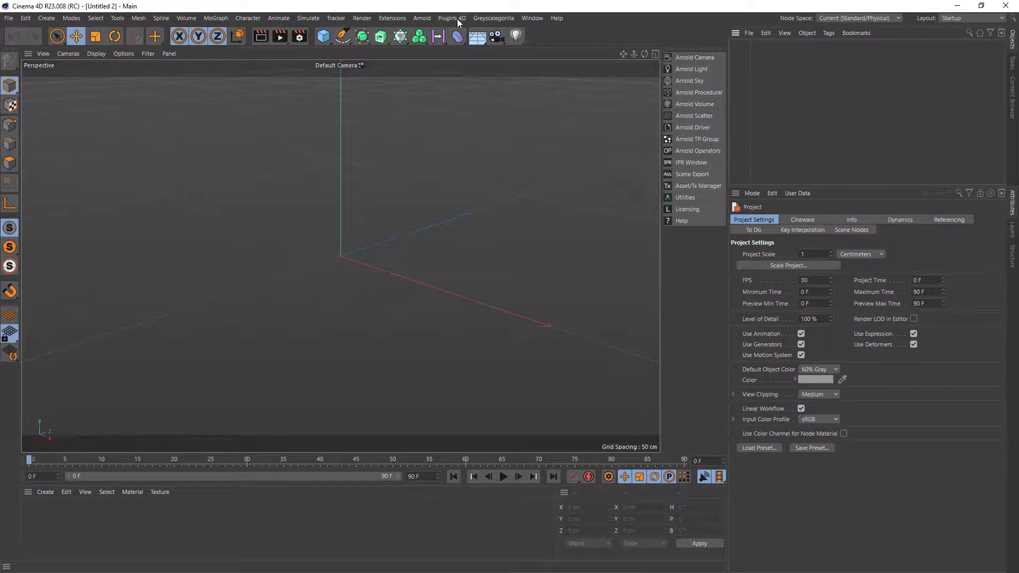
- Create a new Jet Fluids test scene with a sphere and a LevelSet Solver
left_click(456, 19)
mouse_move(484, 142)
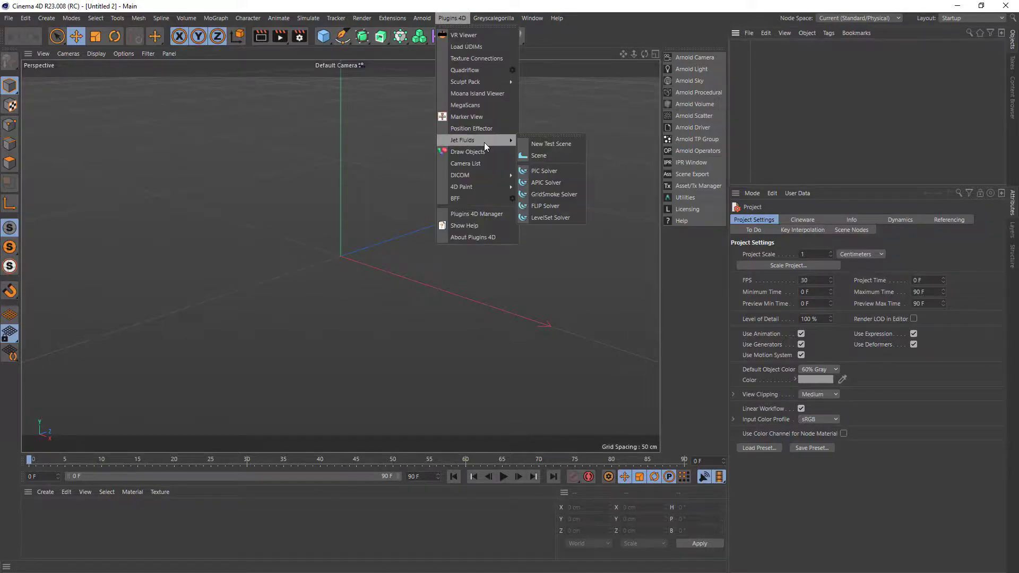
left_click(544, 144)
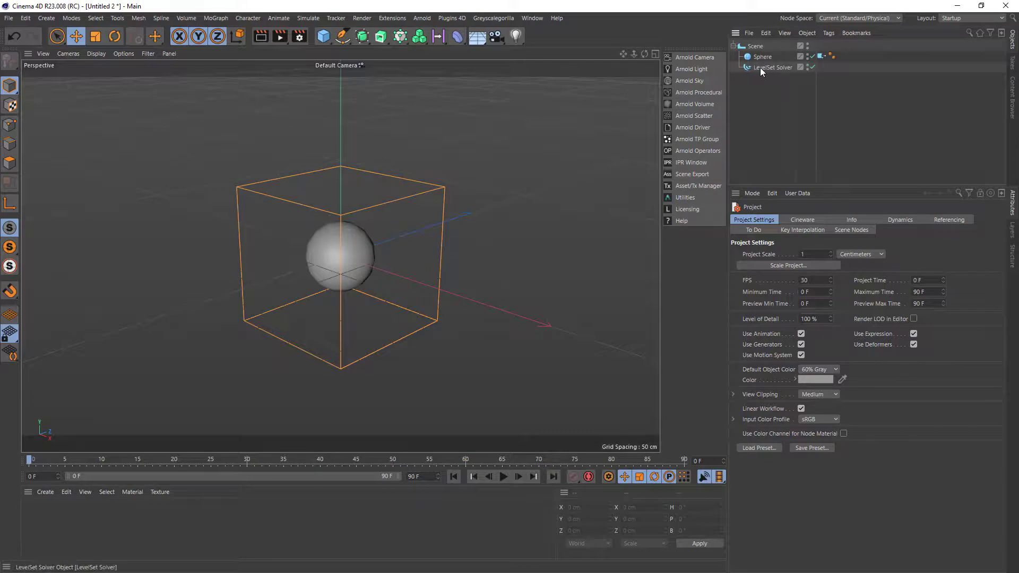
- Cache the LevelSet Solver's simulation with timeline scrubbing allowed, and stop the caching partway through
left_click(760, 68)
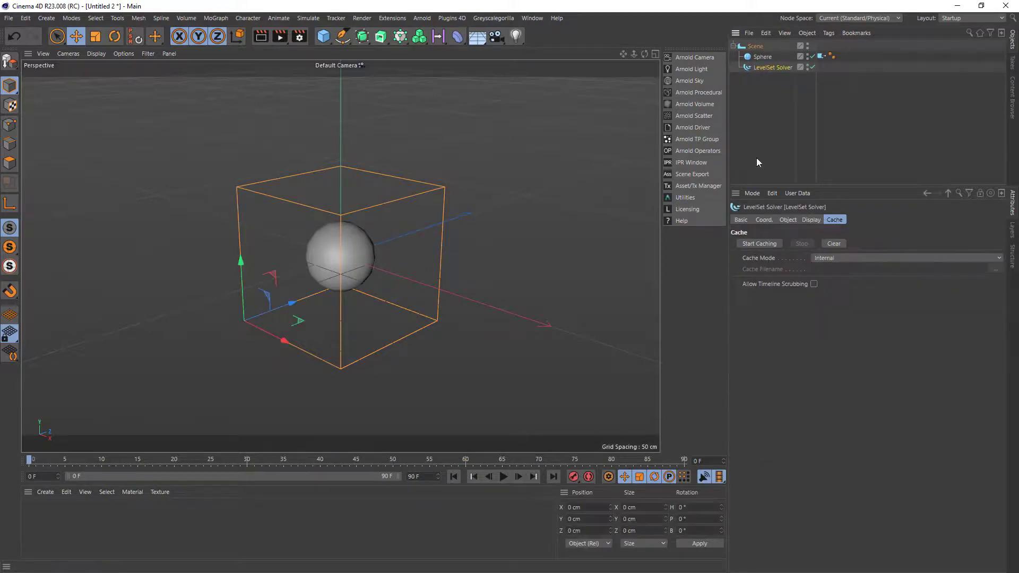
left_click(808, 219)
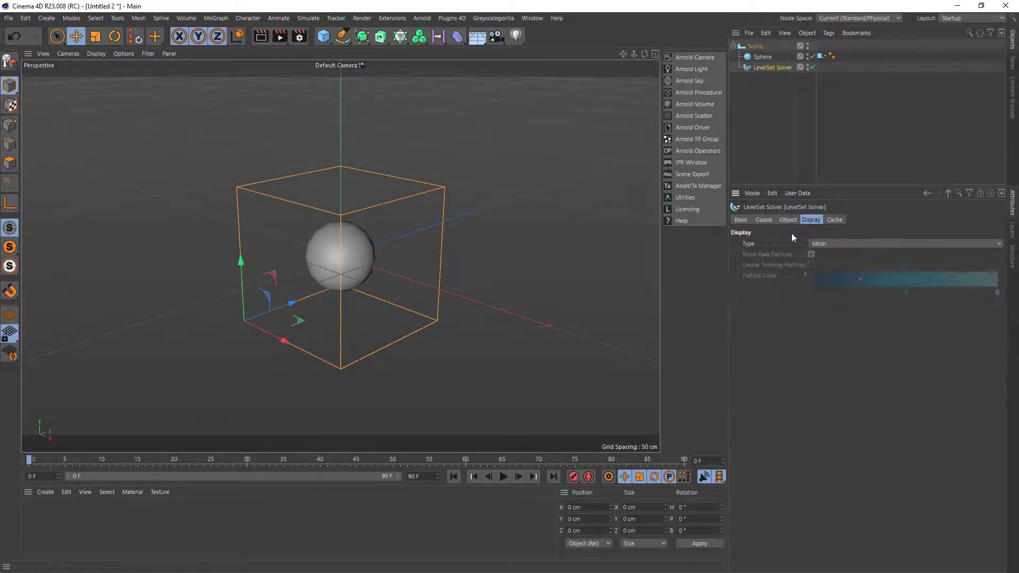
left_click(835, 220)
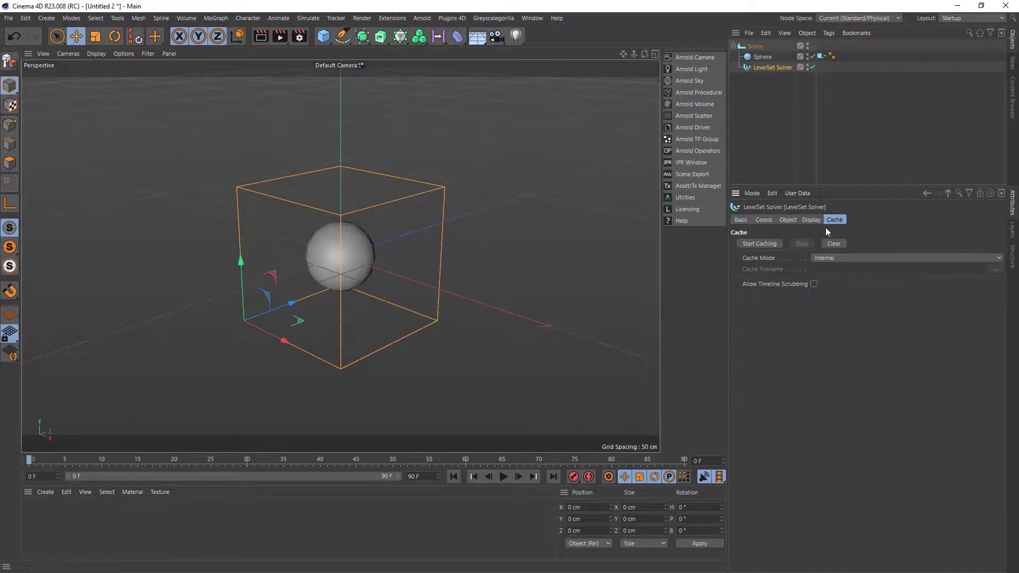
left_click(755, 242)
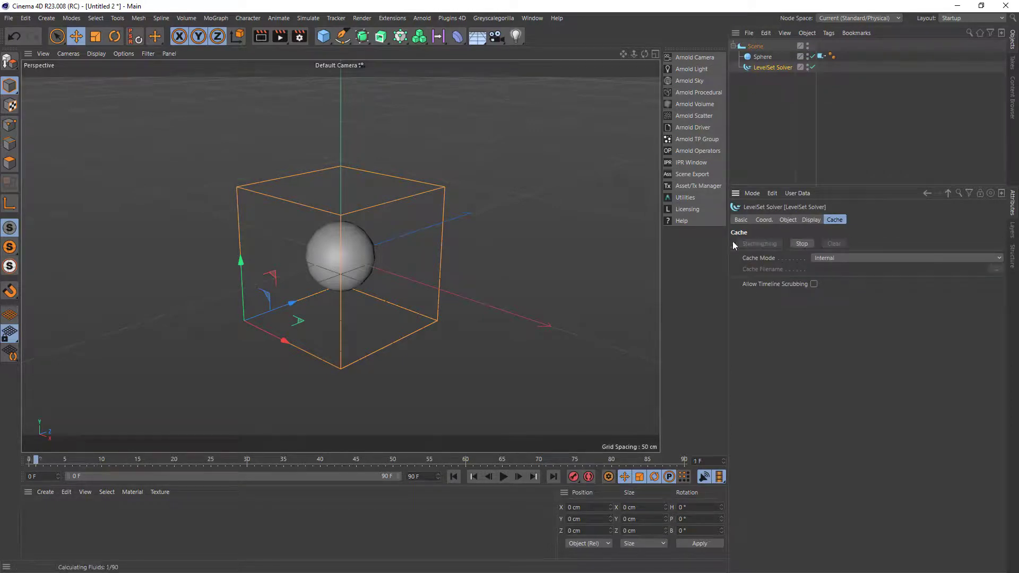
left_click(814, 284)
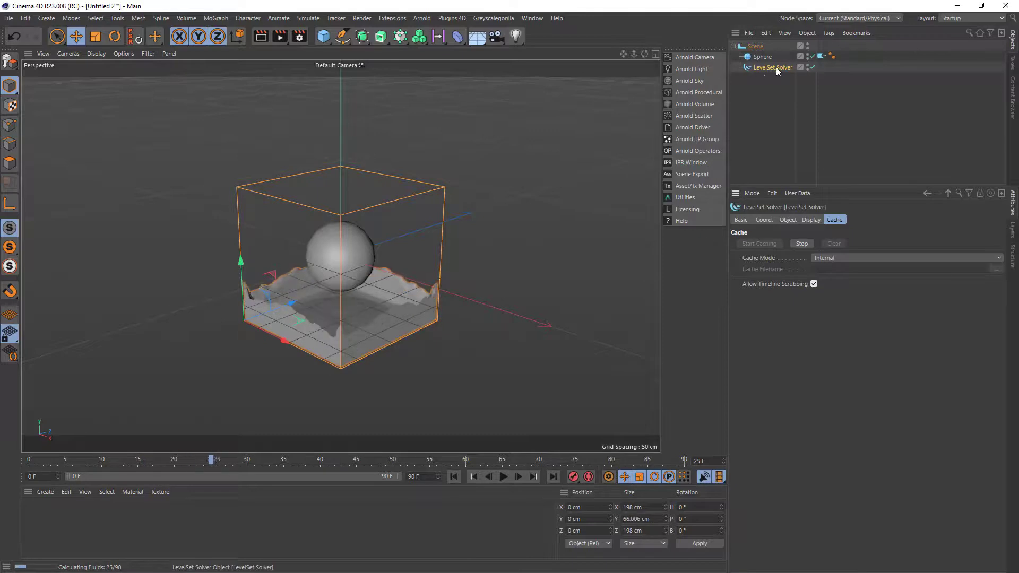
left_click(802, 243)
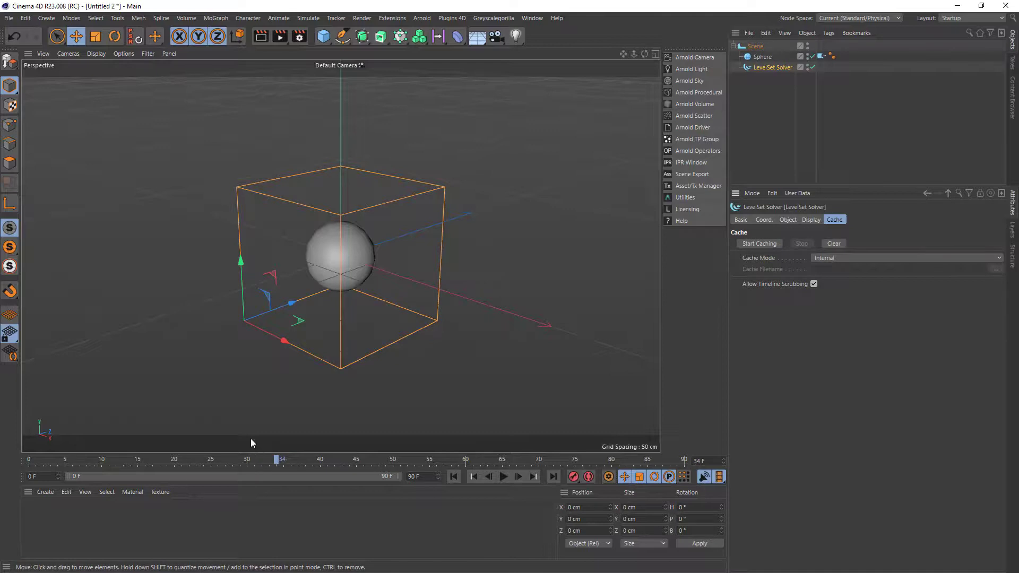
- Scrub the cached LevelSet simulation to frame 17 and check the available cache modes, keeping Internal
left_click_drag(253, 460, 155, 468)
left_click(835, 256)
left_click(828, 269)
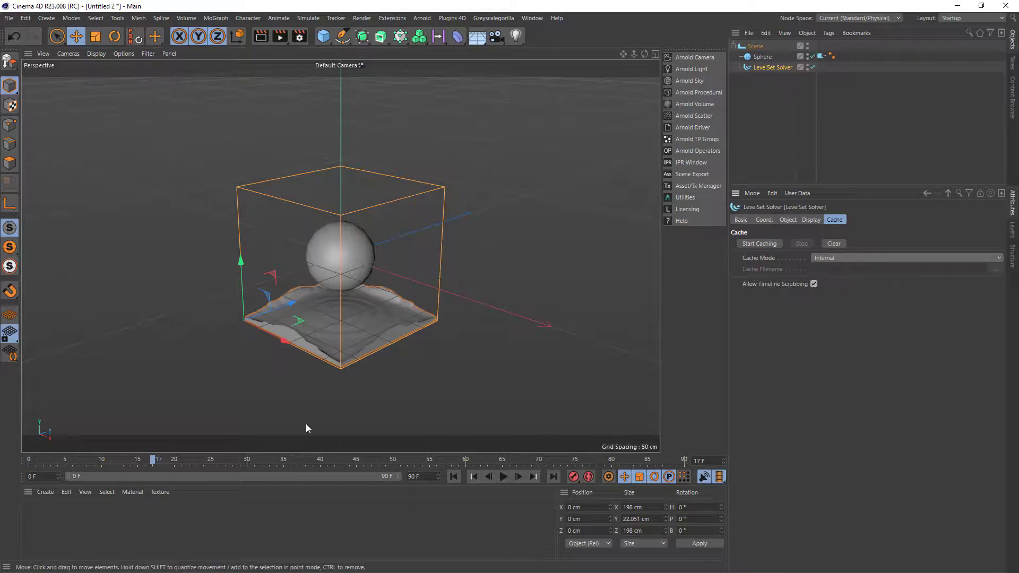
mouse_move(155, 468)
left_mouse_down()
mouse_move(212, 468)
mouse_move(132, 468)
mouse_move(178, 469)
mouse_move(152, 477)
left_mouse_up()
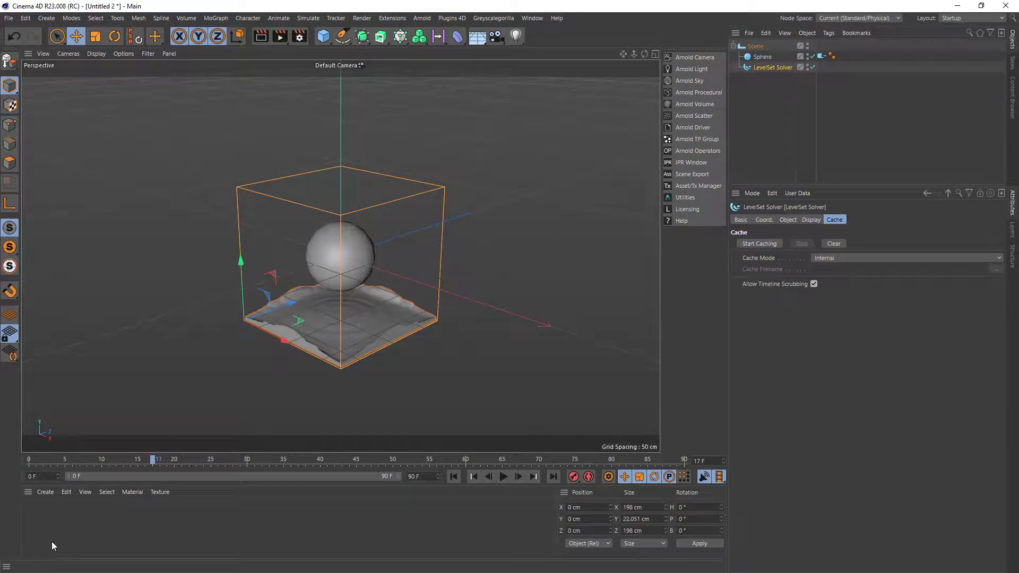
- Create an Arnold lambert surface material and apply it to the LevelSet Solver
left_click(40, 493)
mouse_move(79, 397)
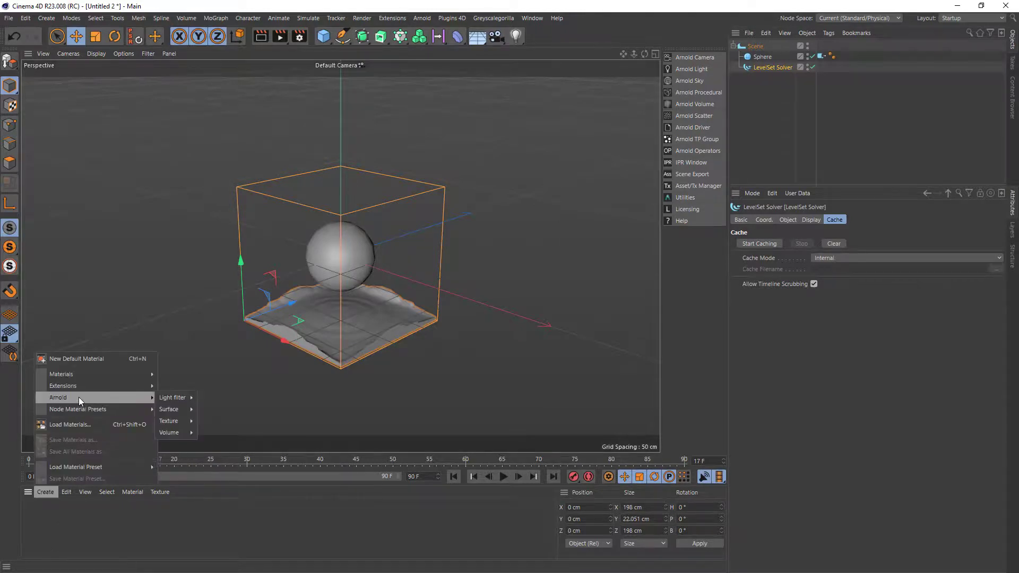
mouse_move(176, 409)
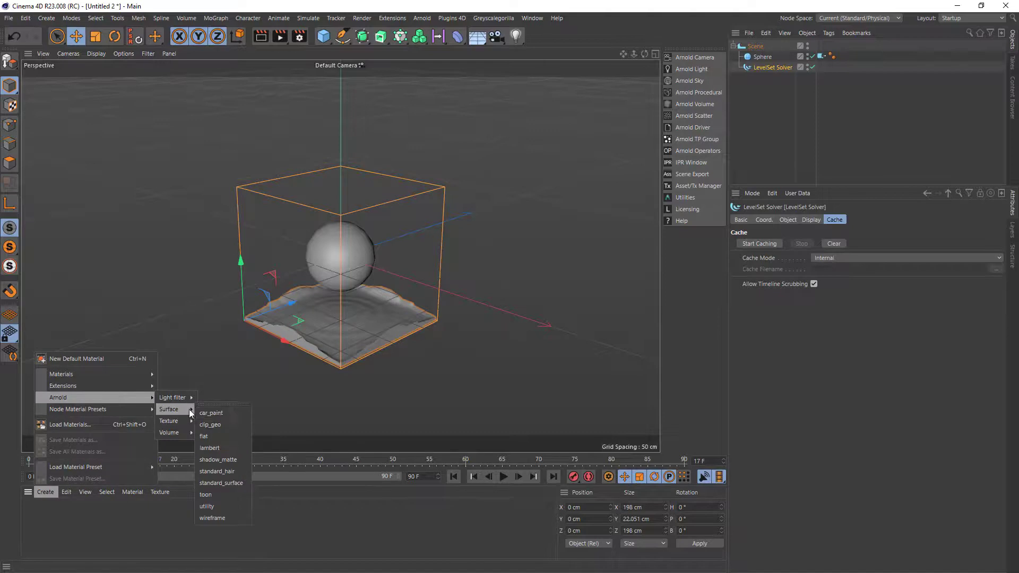
left_click(222, 447)
left_click_drag(27, 514, 772, 67)
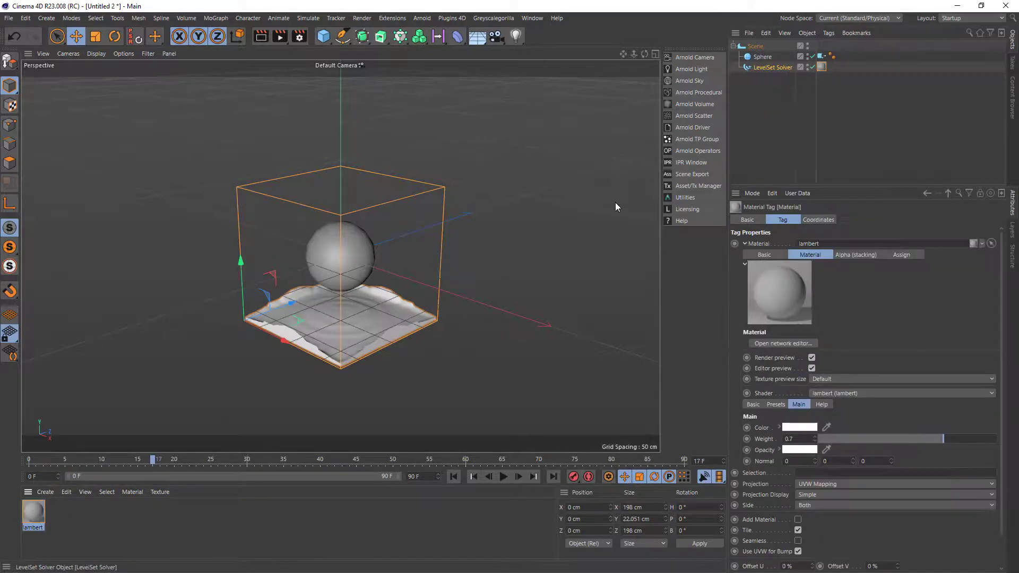
- Disable the sphere and start a live render in the Arnold IPR window
left_click(813, 56)
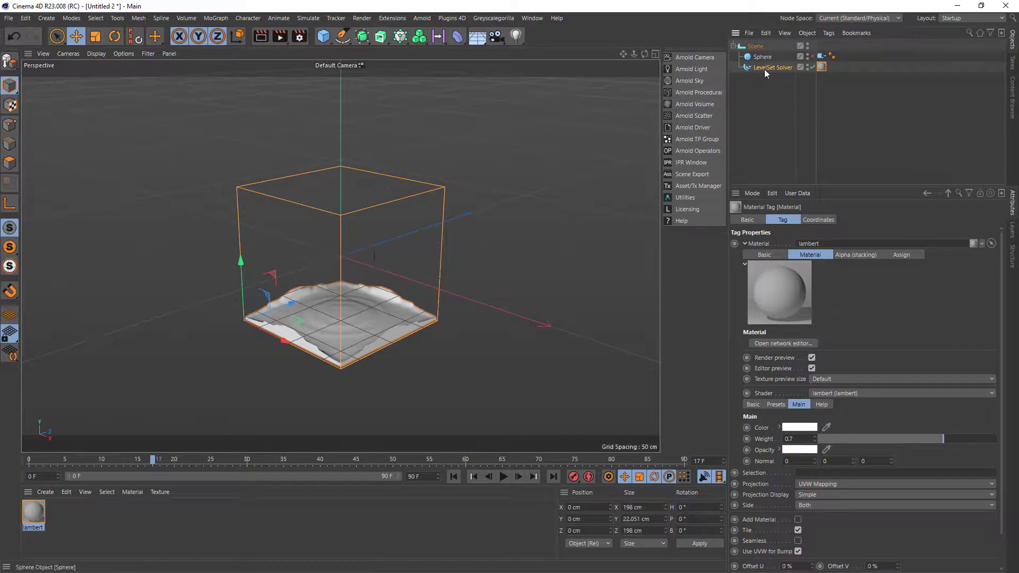
left_click(692, 162)
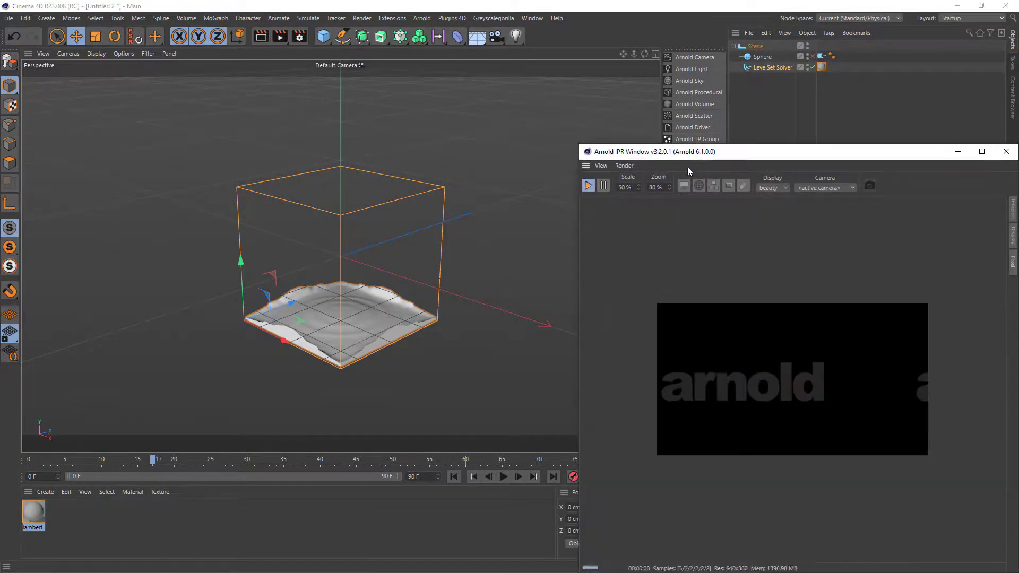
left_click_drag(687, 152, 258, 105)
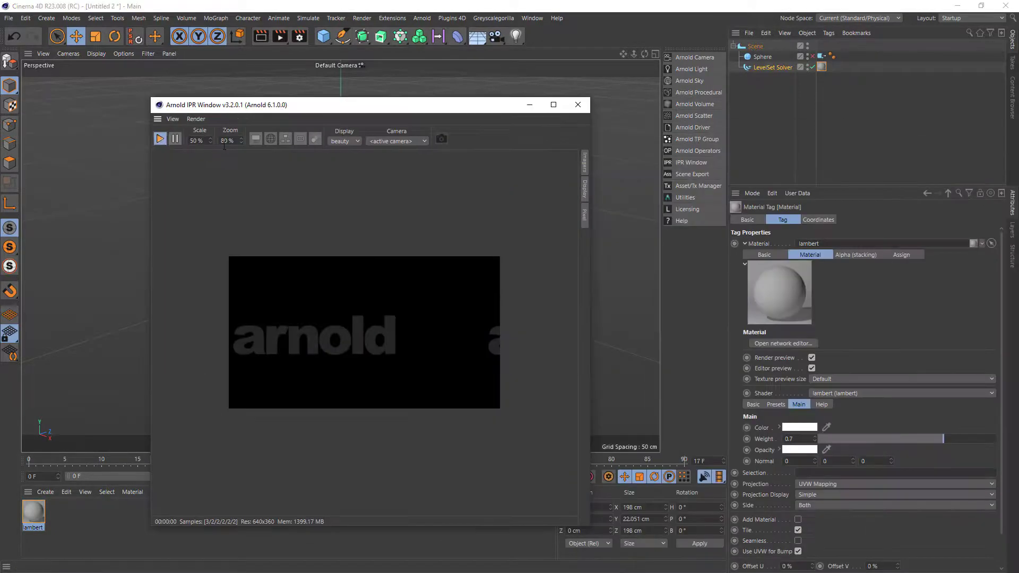
left_click(159, 138)
- Add an Arnold Sky, preview the fluid mesh closer up at frame 27 in the live render, and close the render window
left_click(698, 81)
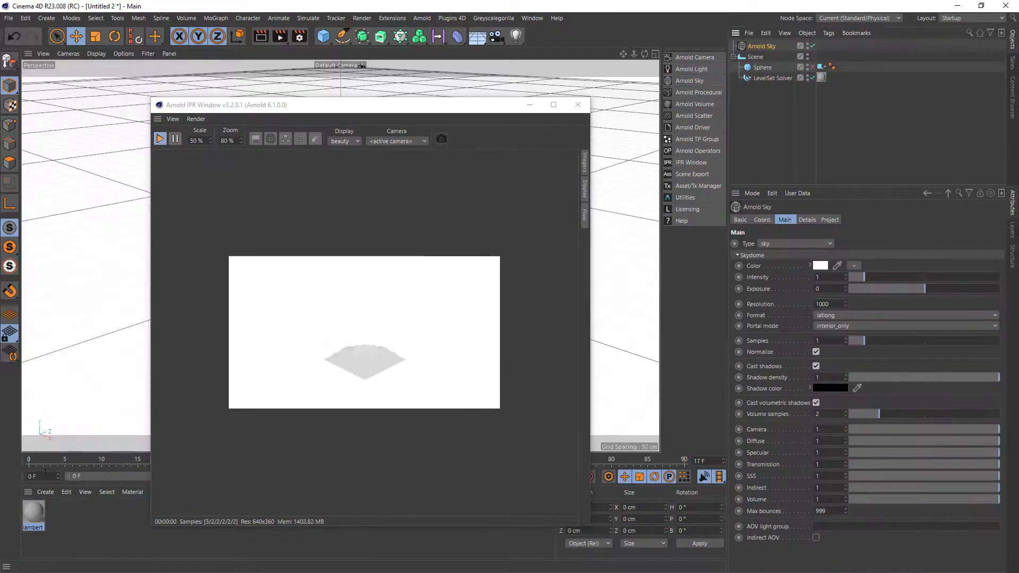
left_click_drag(634, 53, 624, 48)
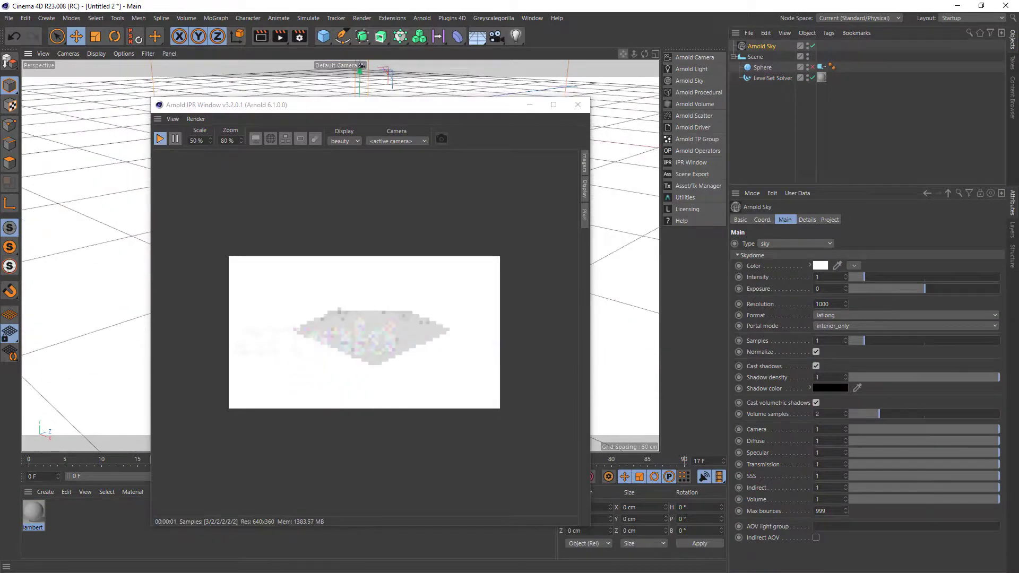
left_click(87, 460)
left_click_drag(120, 466, 225, 470)
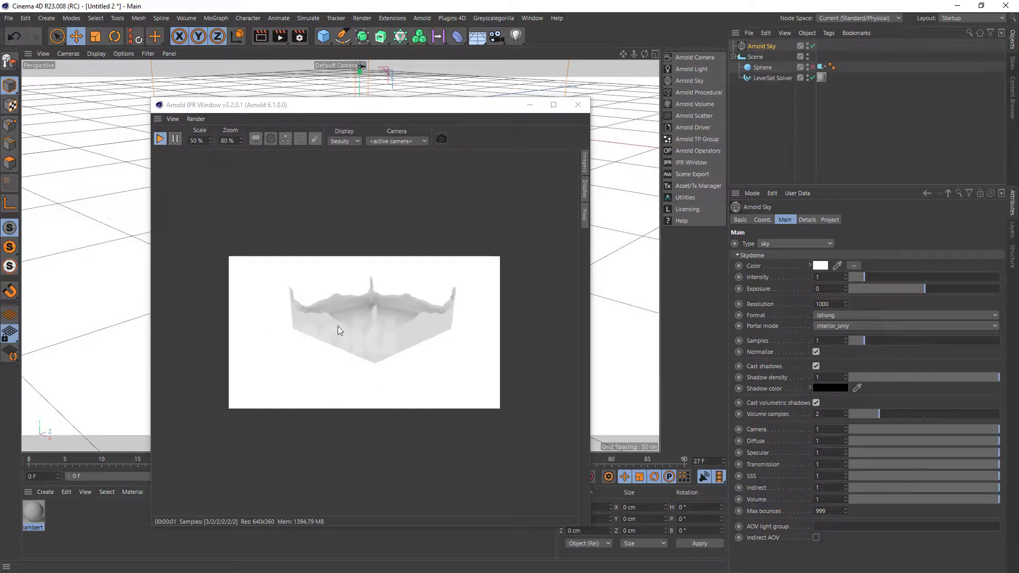
left_click_drag(446, 107, 504, 109)
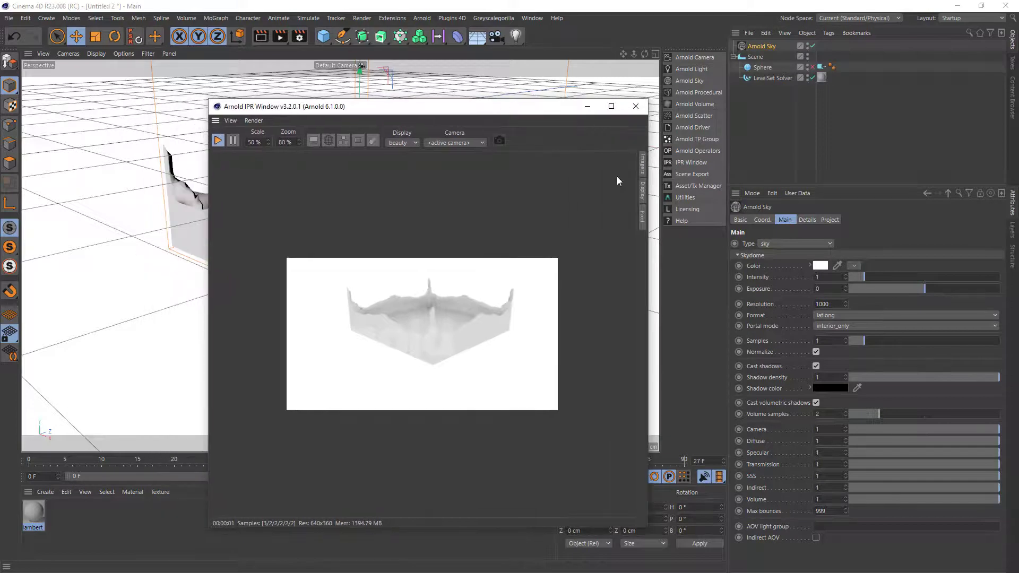
left_click_drag(485, 106, 484, 102)
left_click(635, 102)
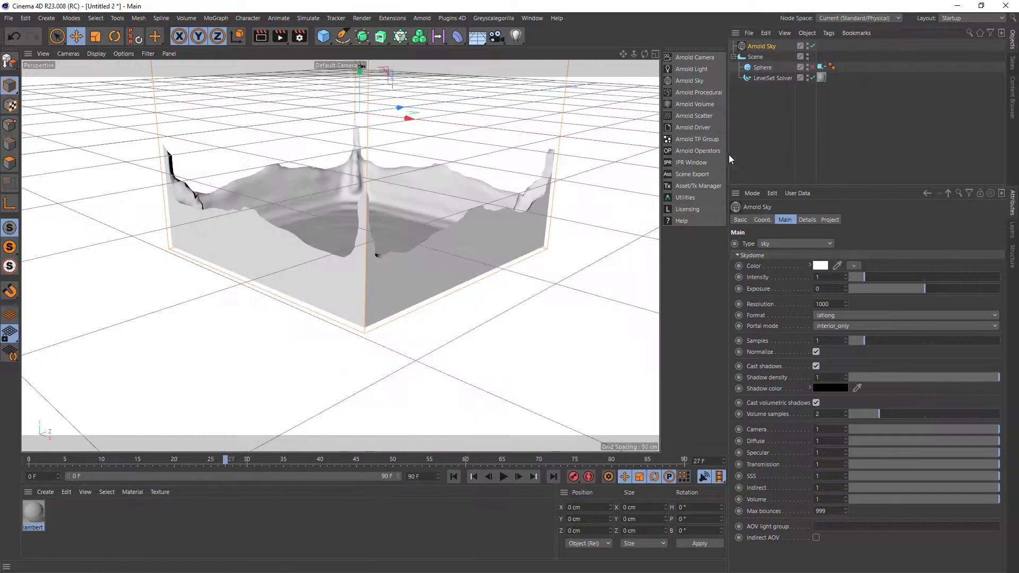
- Delete the LevelSet Solver from the Jet Fluids scene
left_click(766, 93)
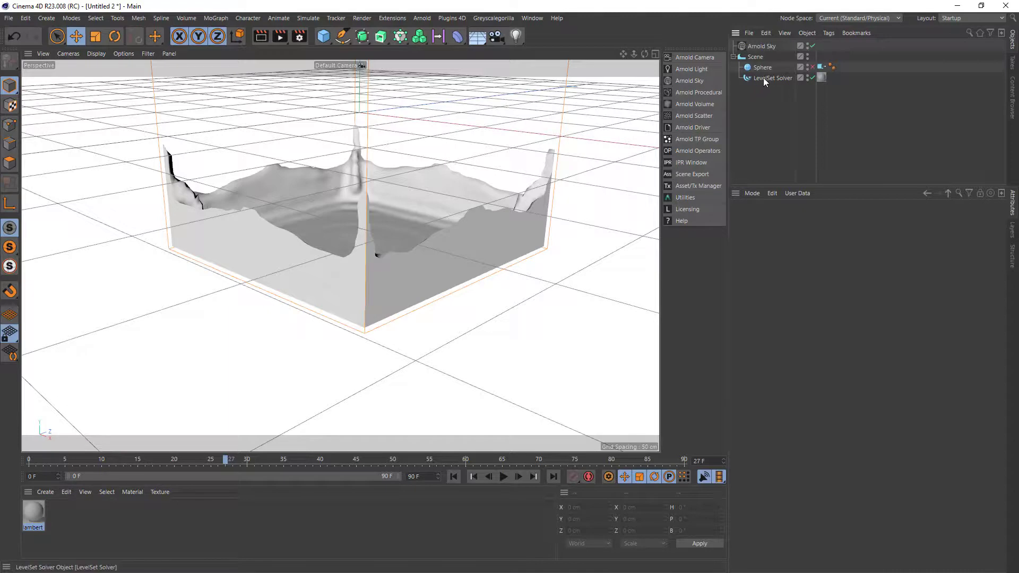
left_click(765, 78)
key("Delete")
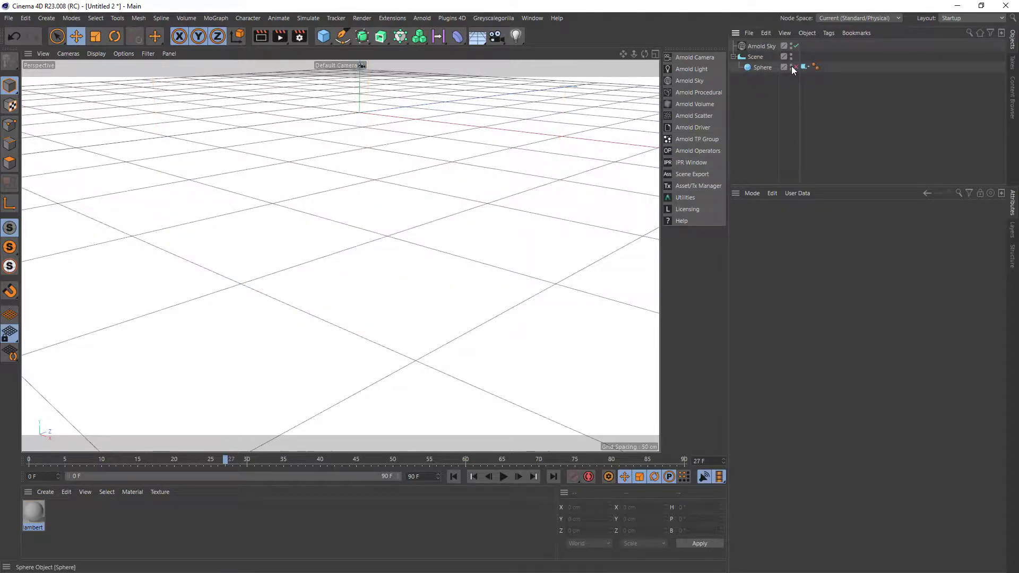
- Re-enable the sphere and add a FLIP solver to the Jet Fluids scene
left_click(796, 66)
left_click(749, 57)
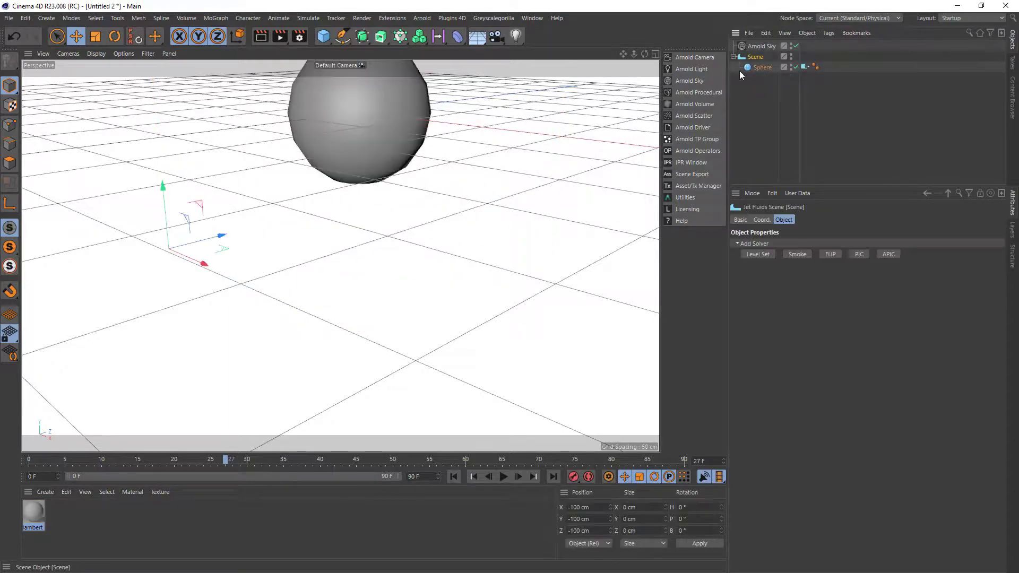
left_click(830, 251)
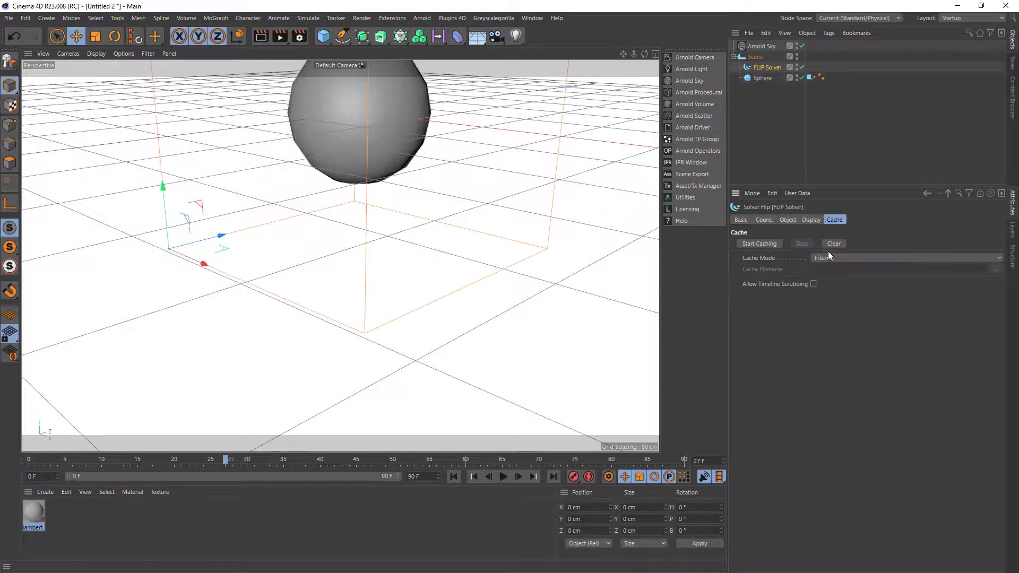
- Check which display types the FLIP Solver offers, leaving it on Particles
left_click(812, 220)
left_click(825, 245)
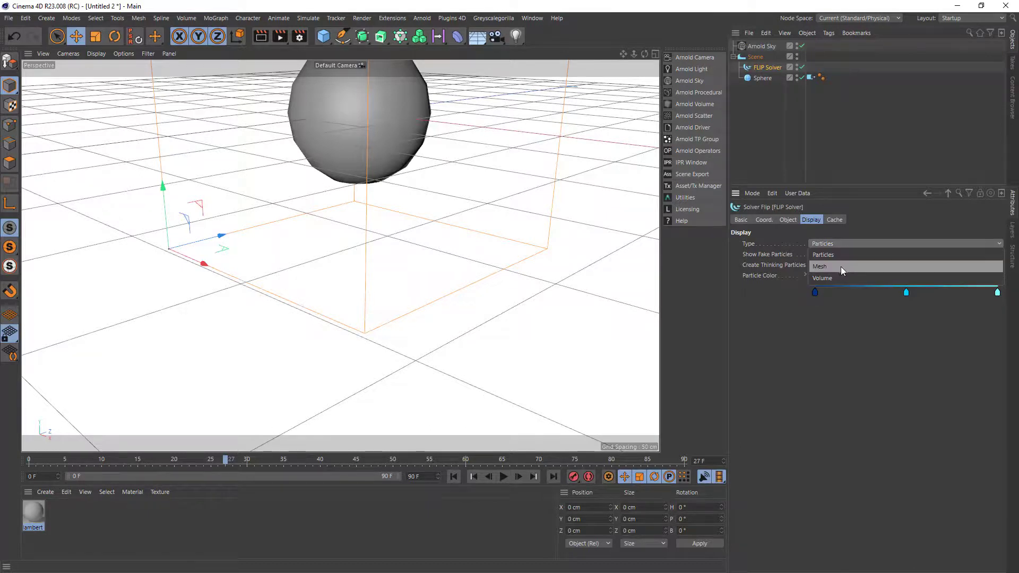
key("Escape")
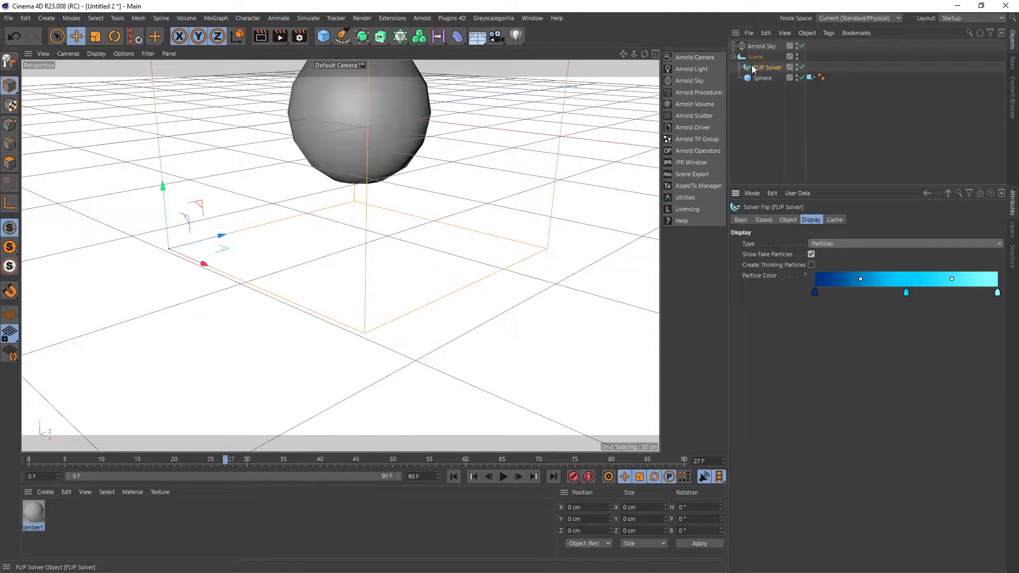
- Cache the FLIP Solver with timeline scrubbing allowed, stop the caching partway, and scrub to frame 15
left_click(835, 219)
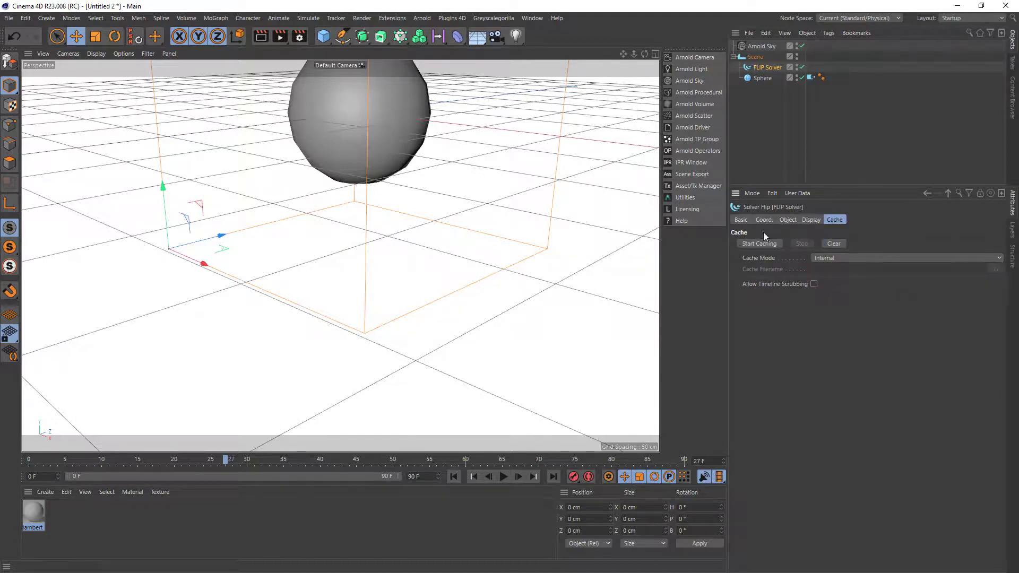
left_click(754, 245)
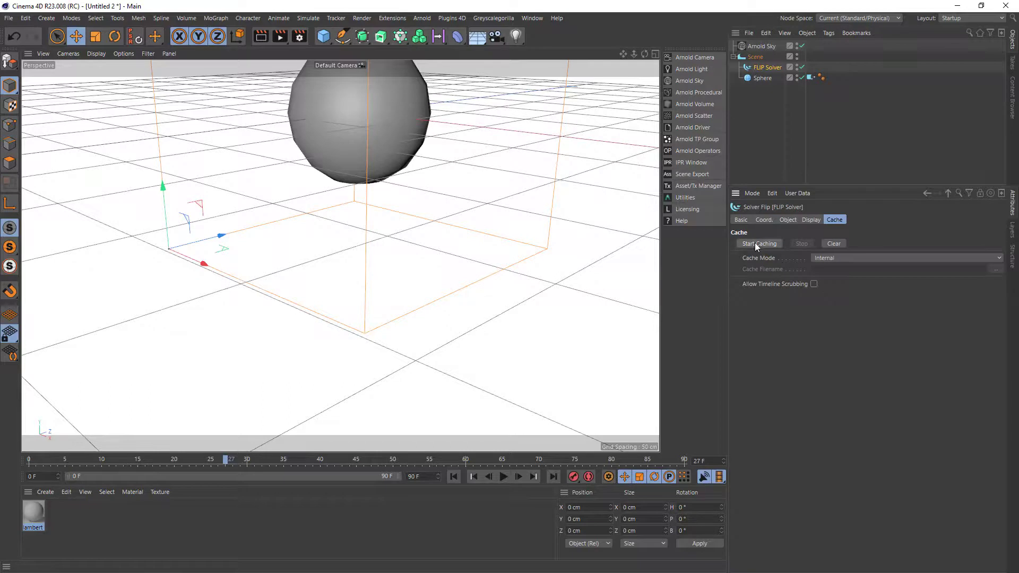
left_click(814, 285)
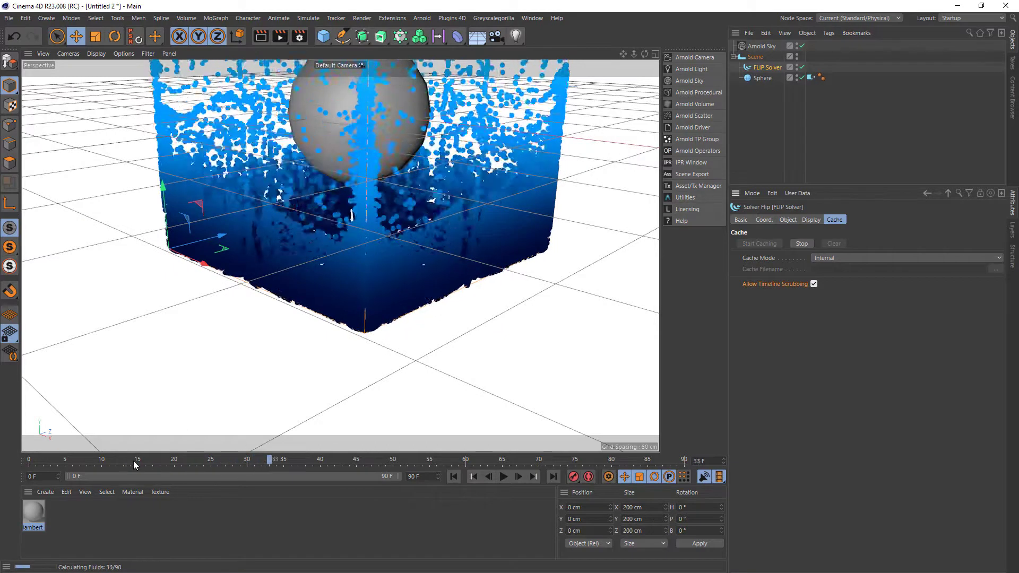
left_click_drag(198, 459, 128, 458)
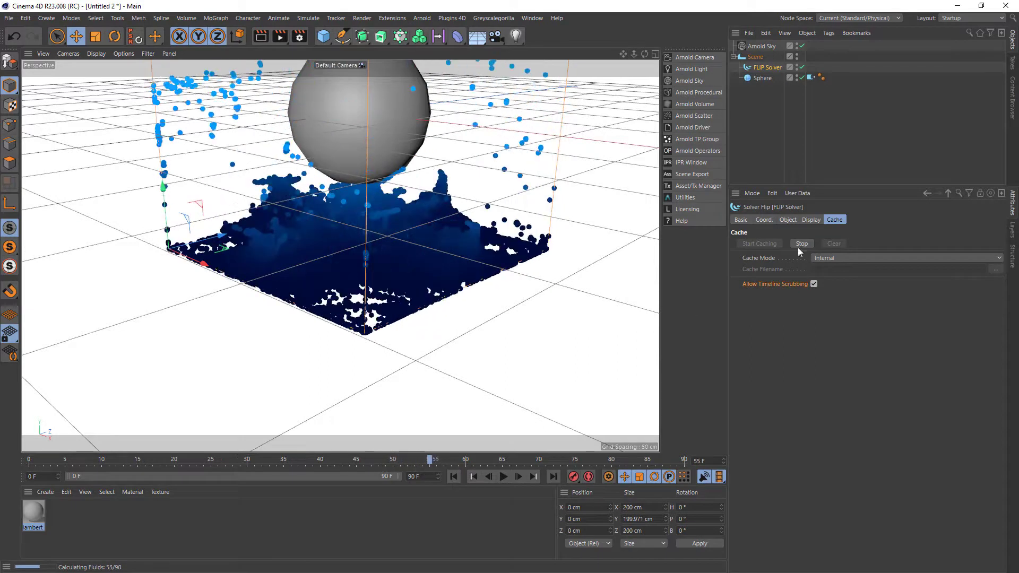
left_click(802, 244)
left_click_drag(242, 460, 138, 458)
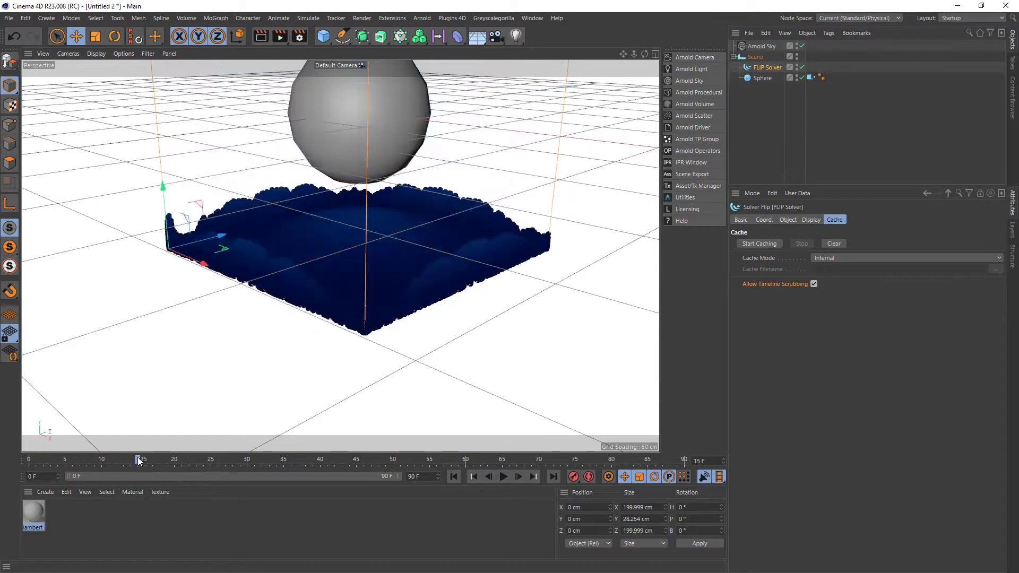
- Compare the FLIP Solver's particle display with Show Fake Particles off and on
left_click(811, 219)
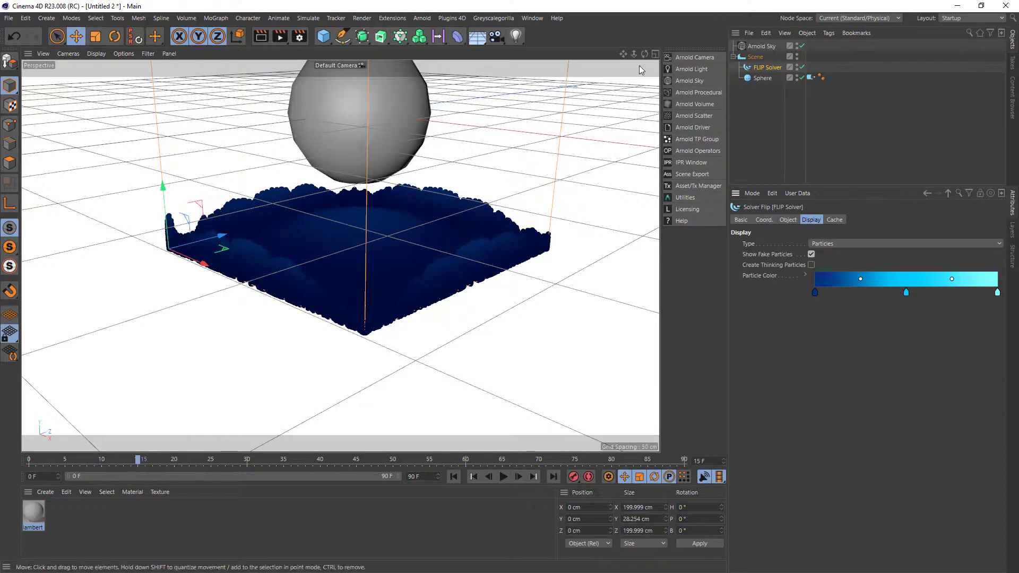
left_click_drag(624, 54, 648, 146)
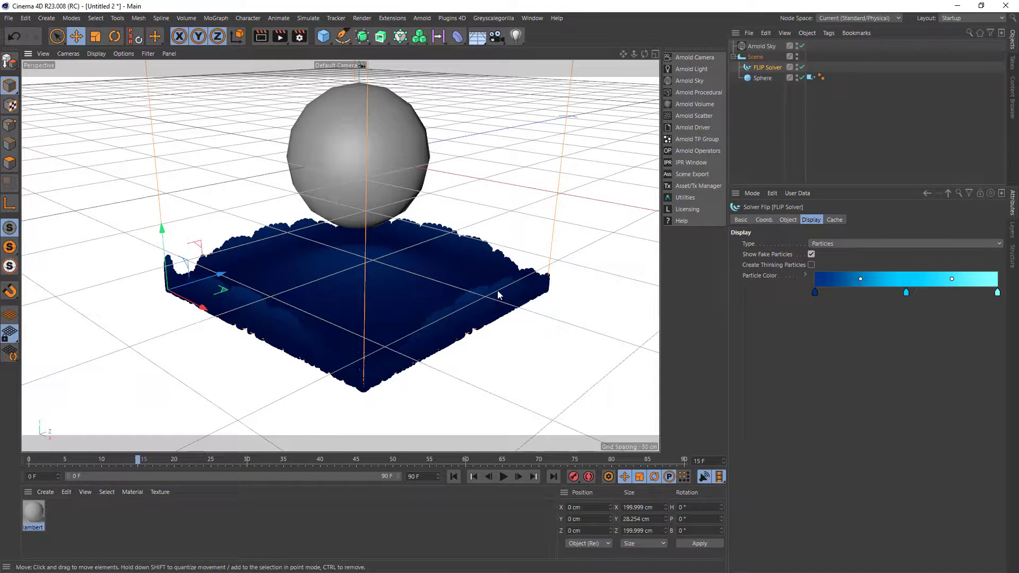
left_click(811, 254)
left_click(812, 255)
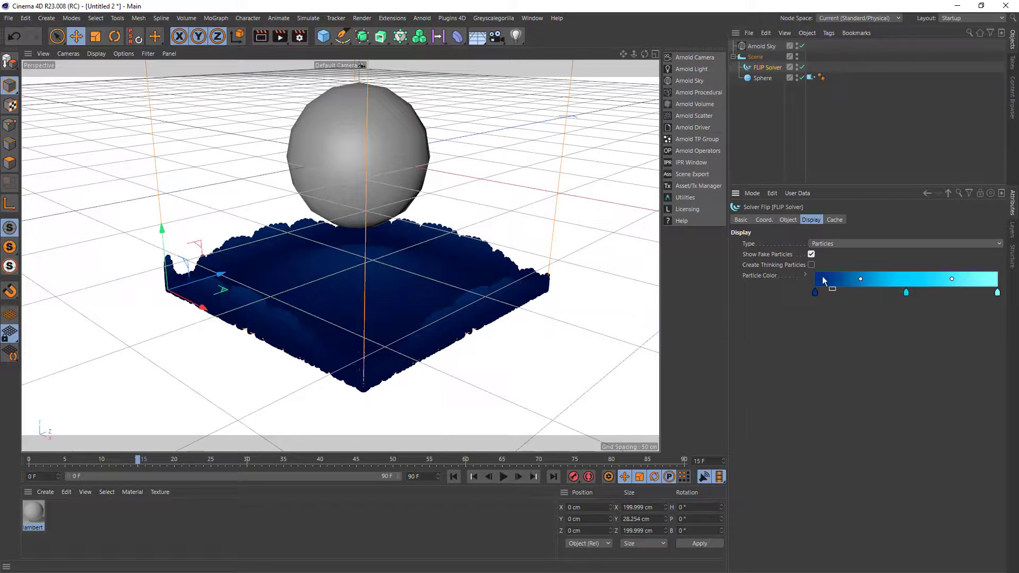
- Enable Create Thinking Particles on the FLIP Solver and turn off Show Fake Particles
left_click(811, 256)
left_click(809, 256)
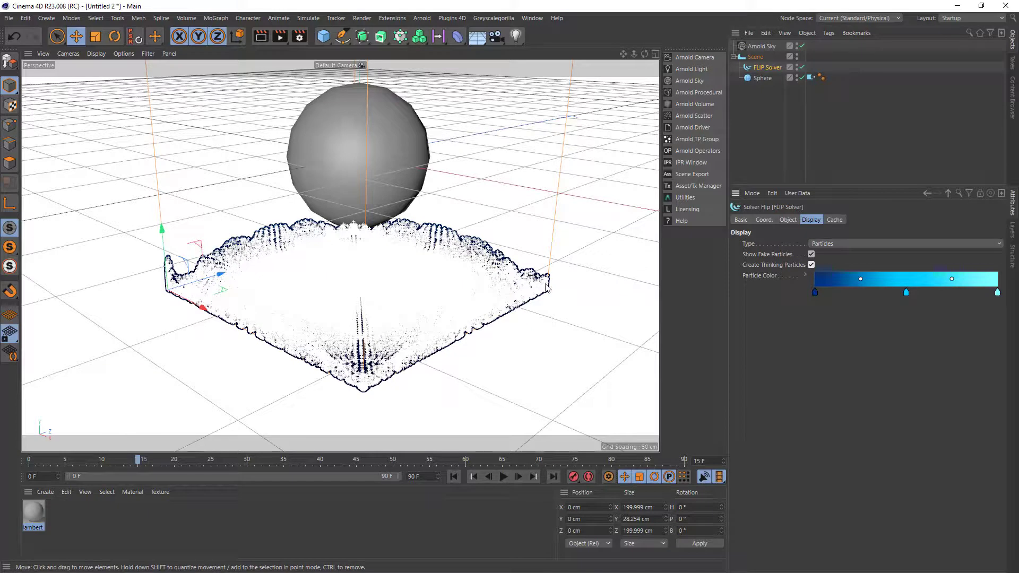
left_click(811, 254)
- Darken the Arnold Sky colour to a neutral grey with a value of 64% and scrub to frame 14
left_click(761, 46)
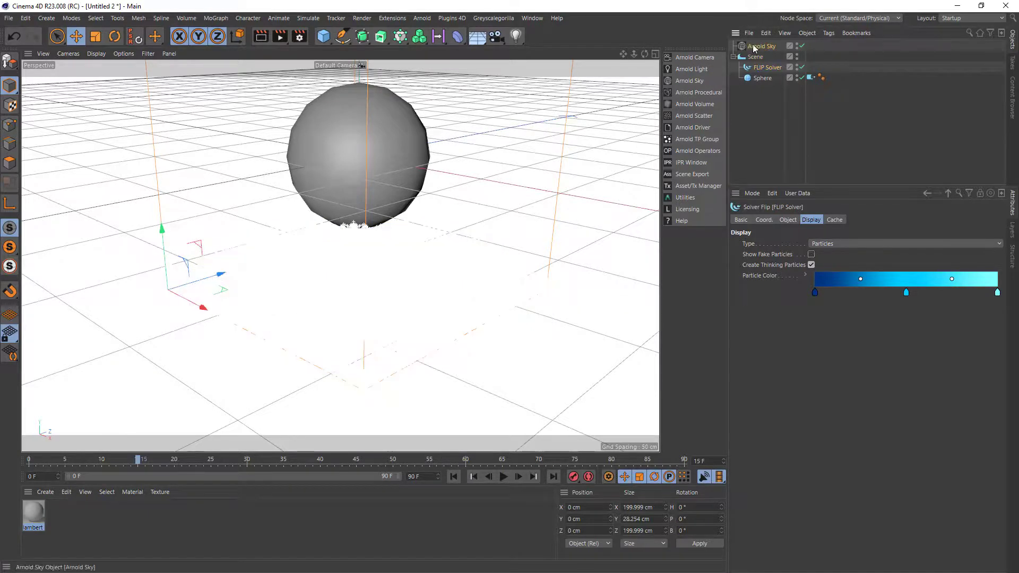
left_click(821, 266)
left_click(859, 290)
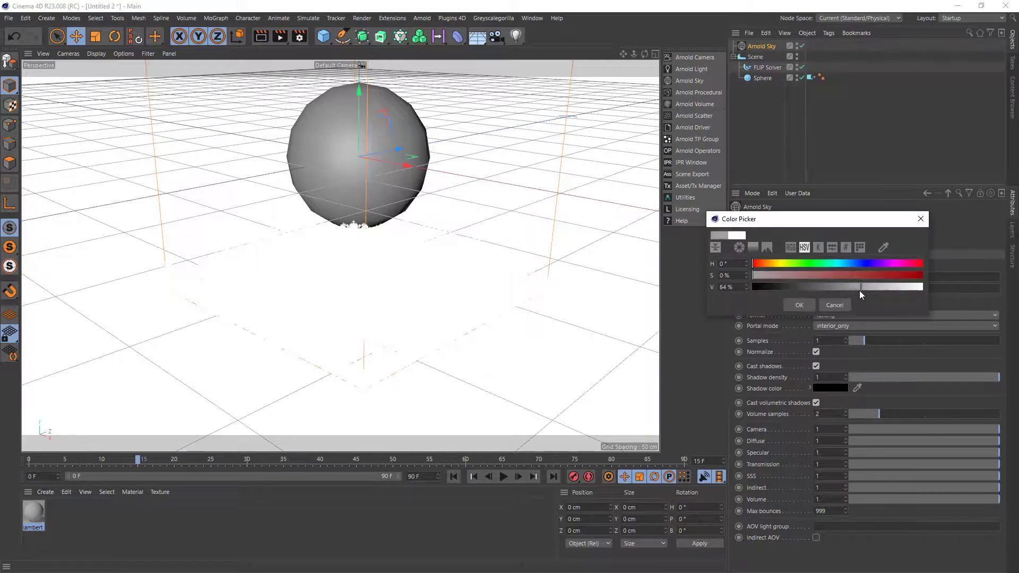
left_click(804, 303)
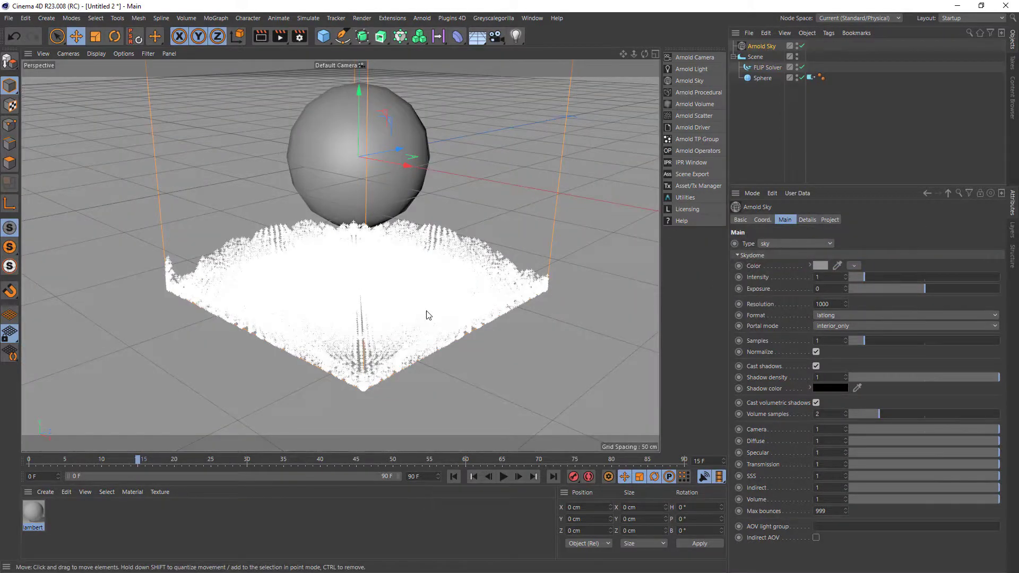
left_click_drag(162, 458, 131, 458)
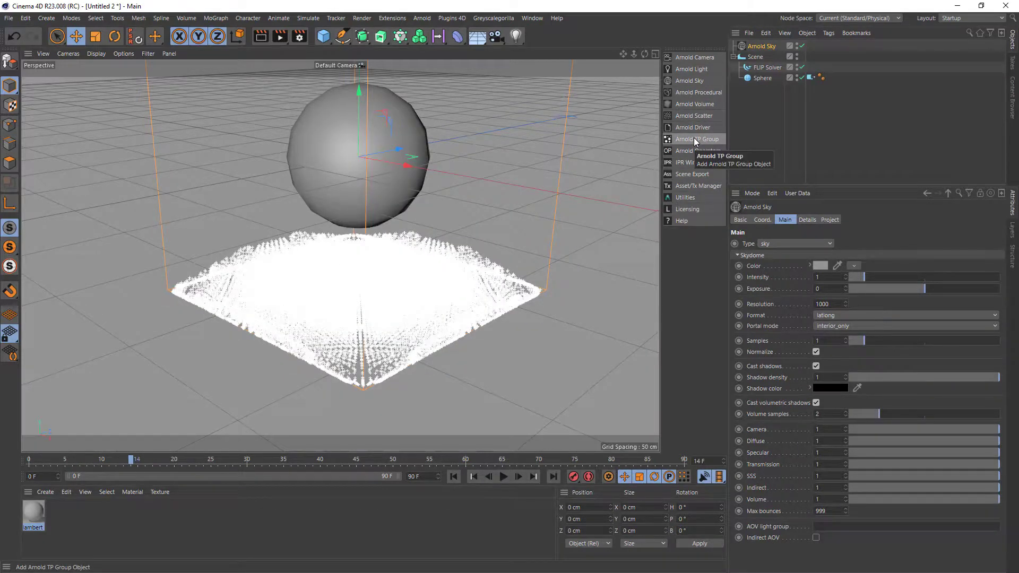
- Add an Arnold TP Group object and set its TP group to FLIP Solver Particle Group
left_click(696, 140)
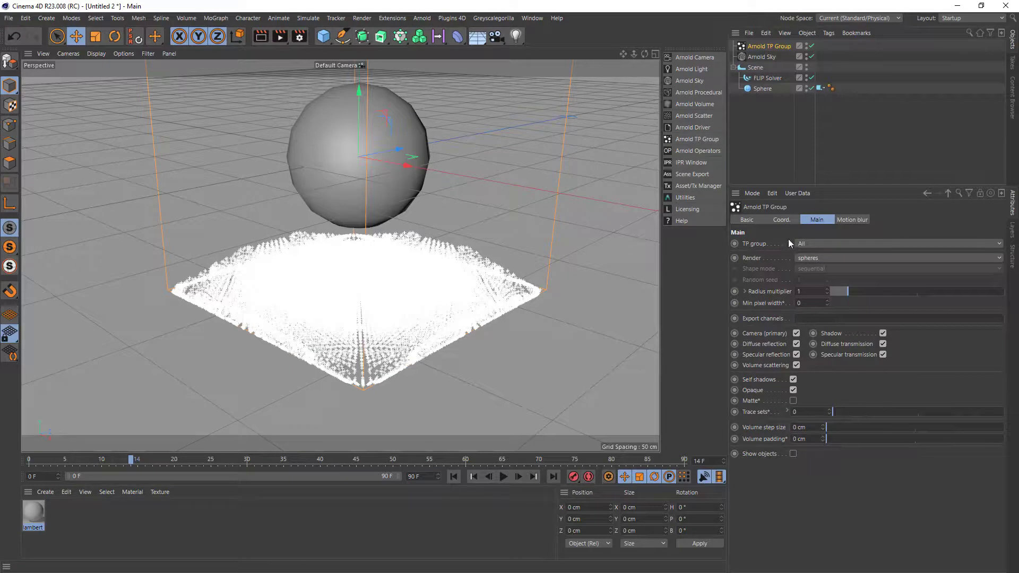
left_click(826, 245)
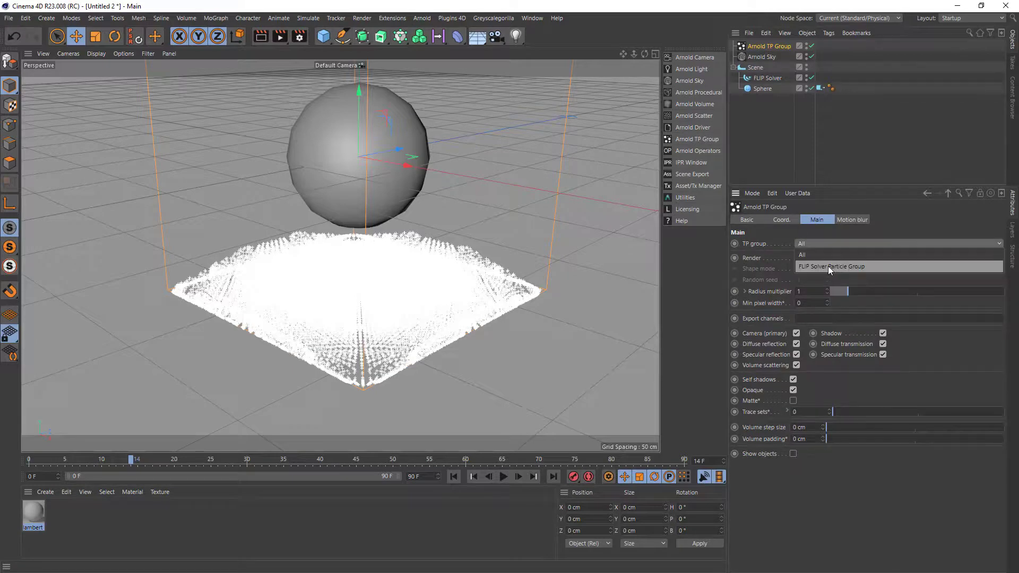
left_click(862, 265)
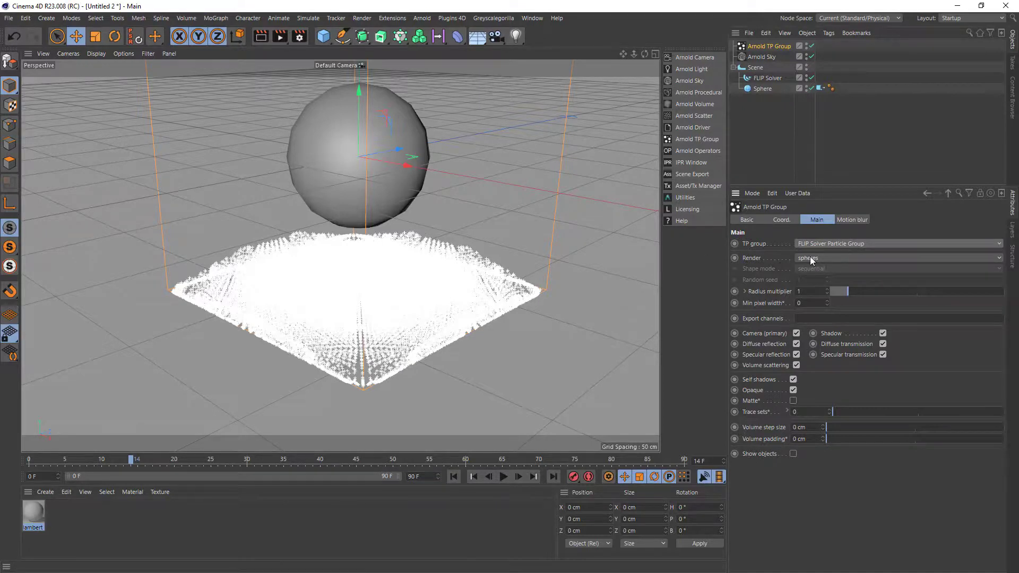
- Preview the FLIP particles in the Arnold IPR render at frames 22 and 18
left_click(689, 163)
left_click_drag(756, 159, 670, 94)
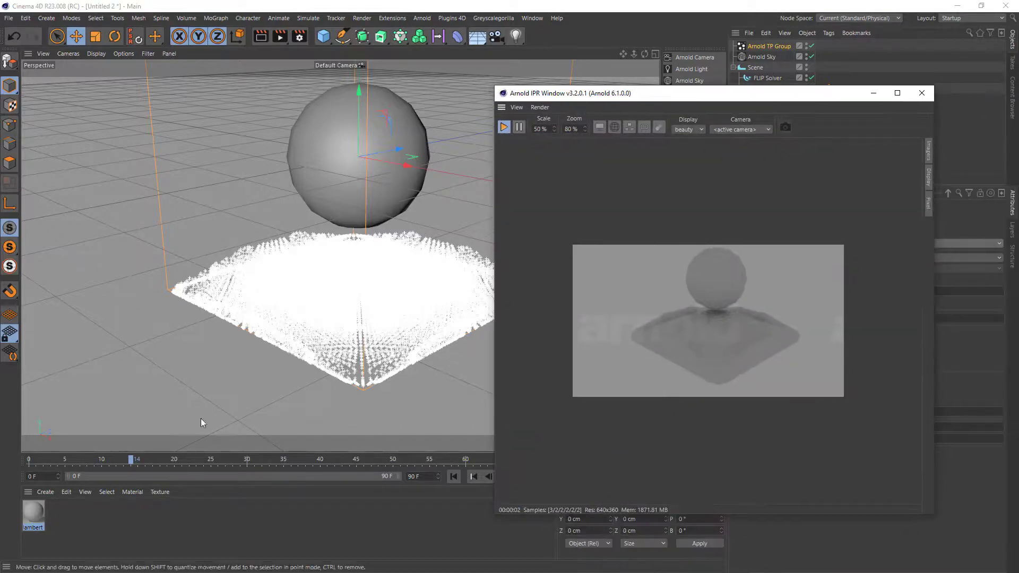
left_click(175, 459)
mouse_move(205, 464)
left_mouse_down()
mouse_move(32, 465)
mouse_move(192, 466)
left_mouse_up()
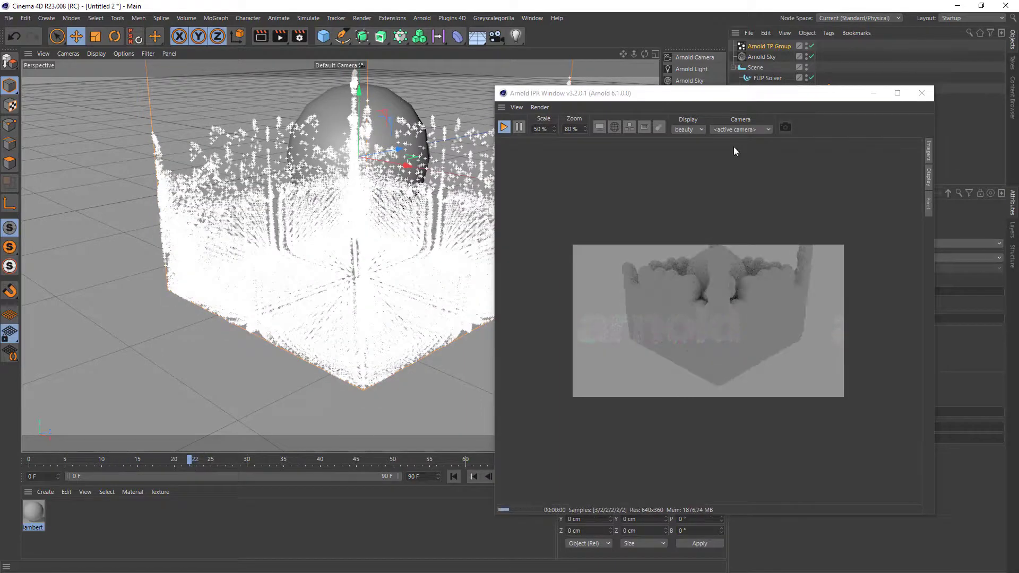
left_click_drag(750, 94, 715, 74)
left_click_drag(218, 462, 161, 473)
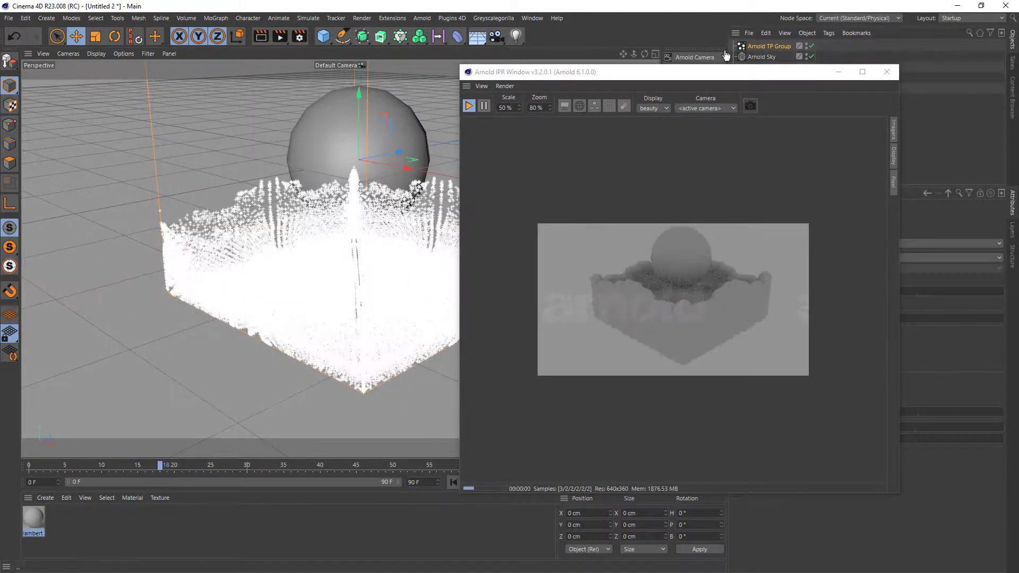
- Set the Arnold TP Group's radius multiplier to 0.41 and check frame 20 in the IPR render before closing it
left_click_drag(691, 71, 411, 58)
left_click_drag(855, 292, 837, 292)
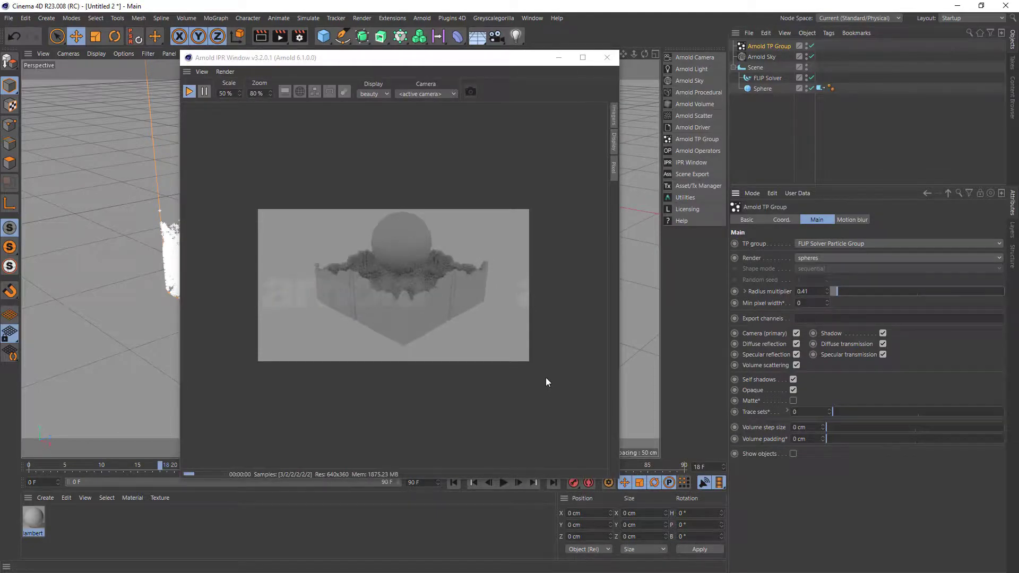
left_click_drag(136, 466, 176, 468)
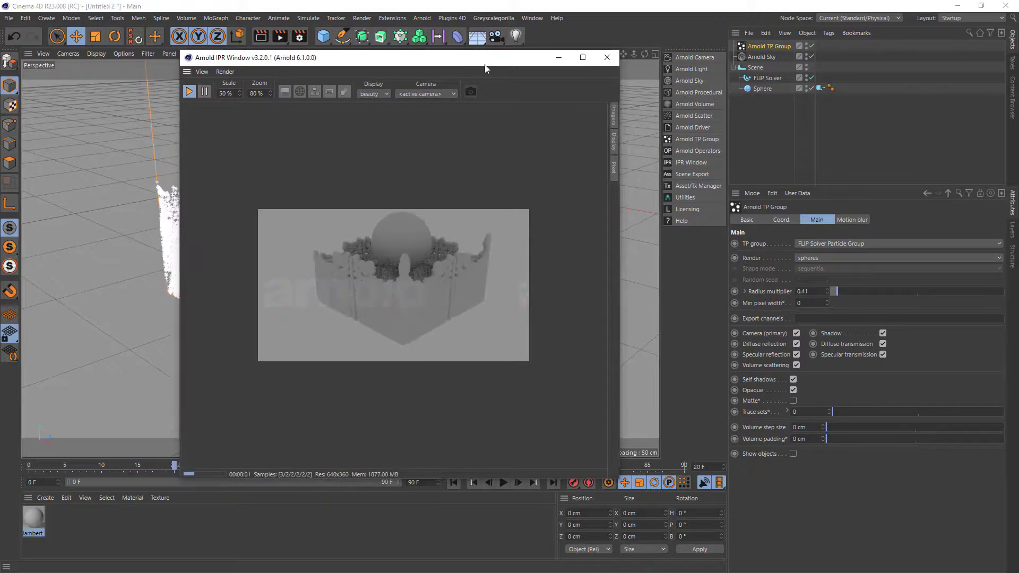
left_click_drag(469, 63, 516, 63)
left_click(655, 59)
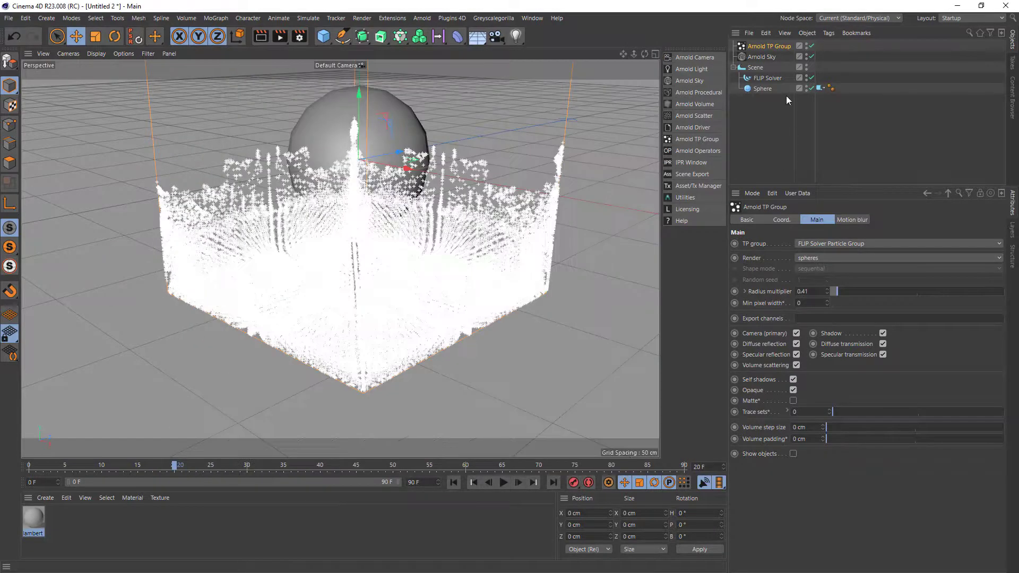
- Delete the Arnold TP Group and clear the FLIP Solver's cache
left_click(756, 68)
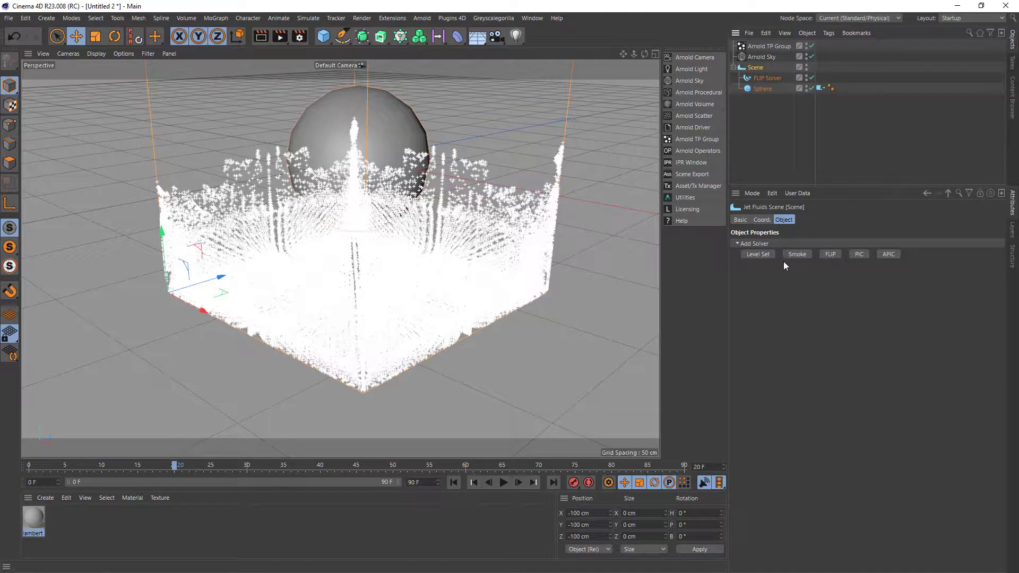
left_click(766, 78)
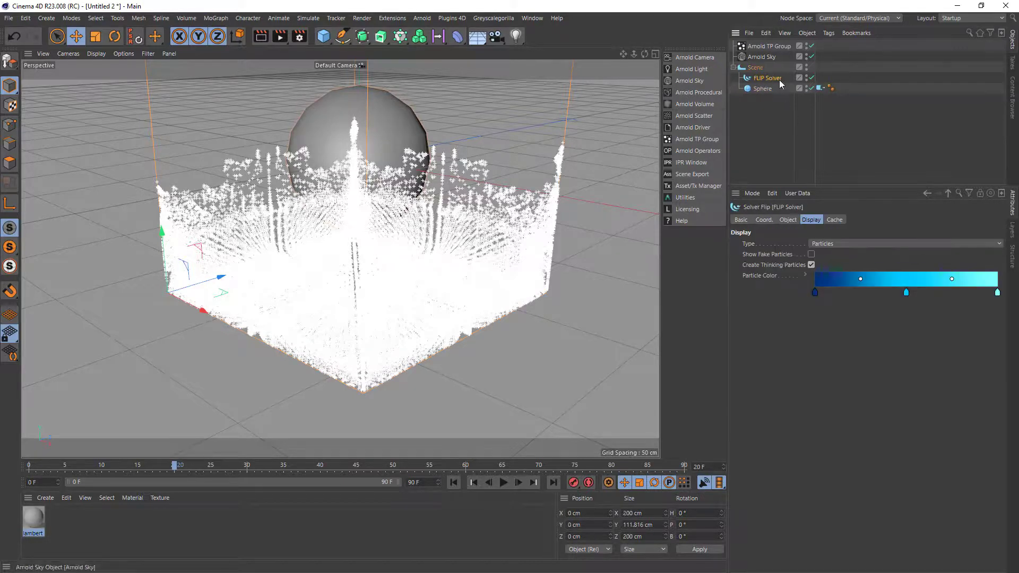
left_click(761, 47)
key("Delete")
left_click(763, 67)
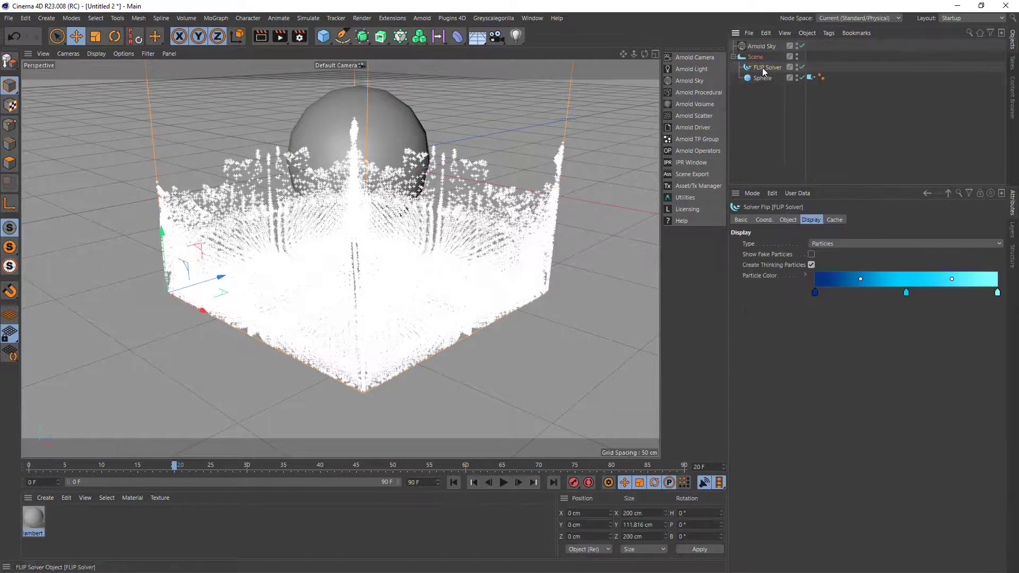
left_click(833, 220)
left_click(836, 243)
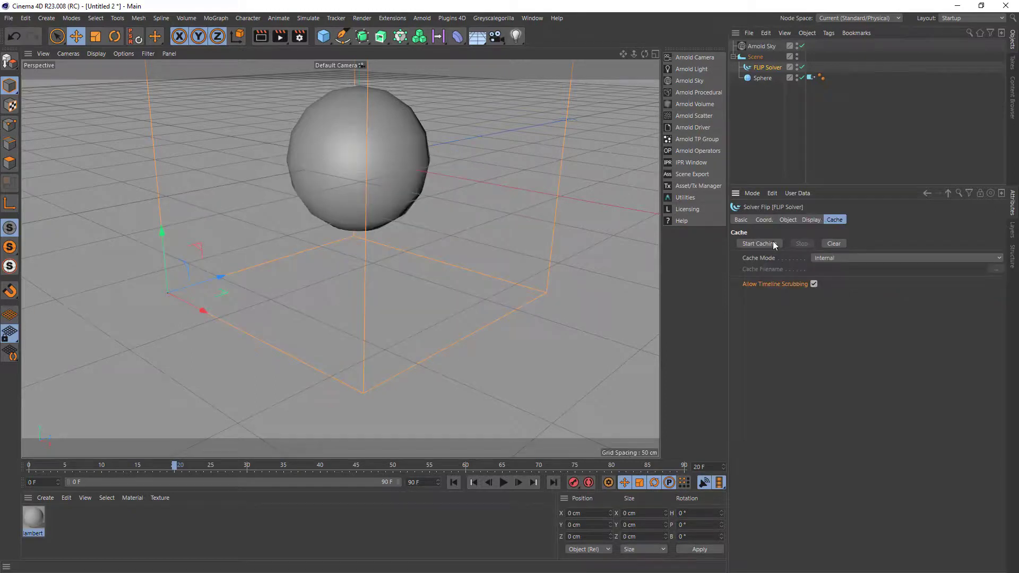
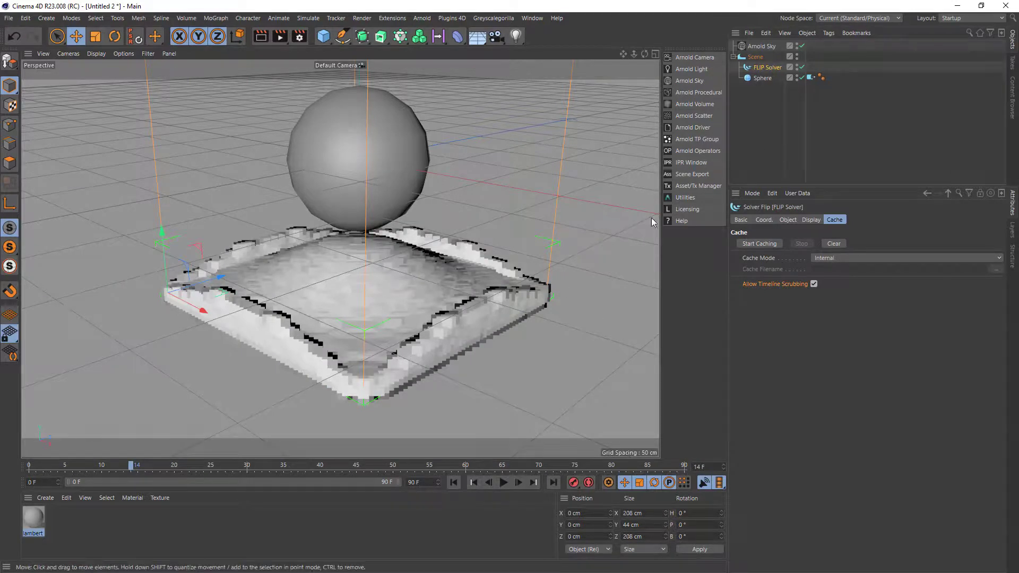
- Preview the fluid volume in the Arnold IPR render at frames 11 and 17
mouse_move(111, 464)
left_mouse_down()
mouse_move(177, 471)
mouse_move(109, 470)
left_mouse_up()
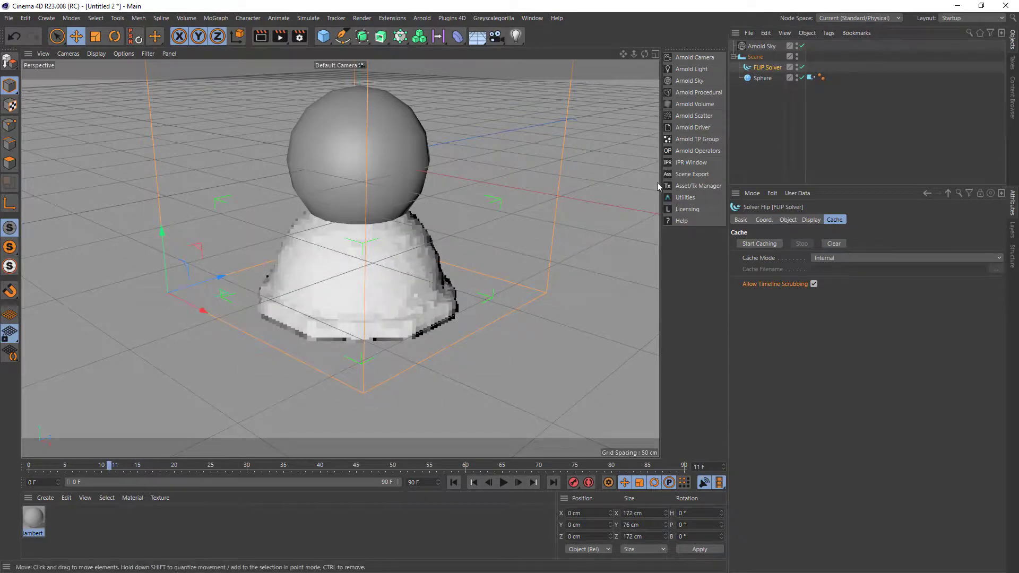
left_click(687, 161)
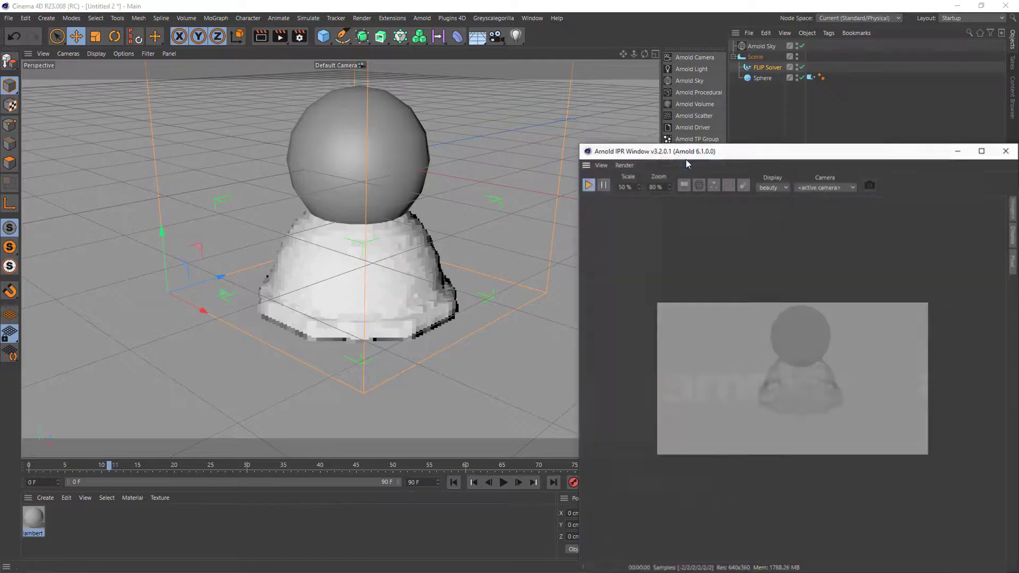
left_click_drag(126, 462, 152, 473)
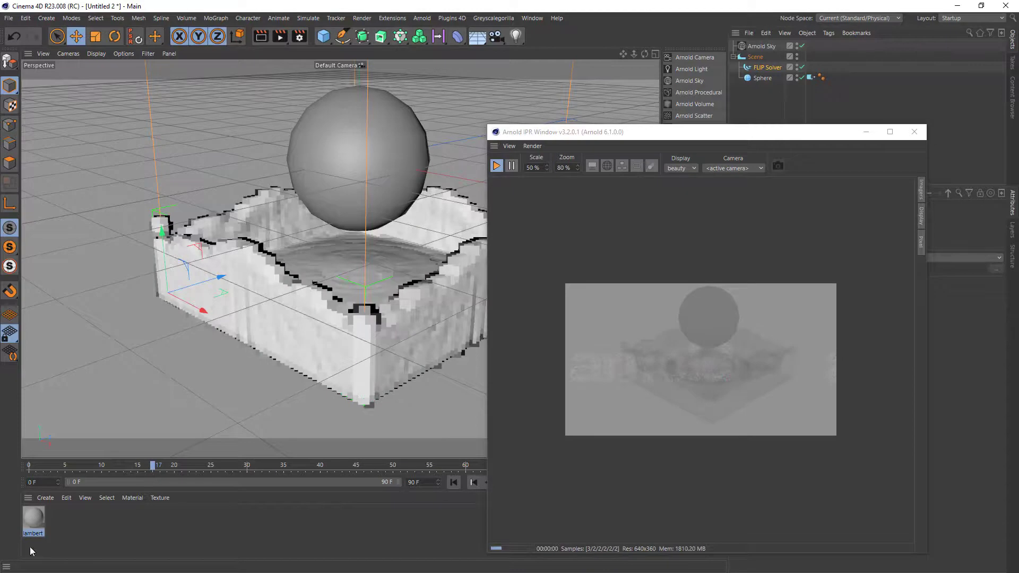
- Delete the lambert material and create an Arnold standard_volume material
key("Delete")
left_click(45, 498)
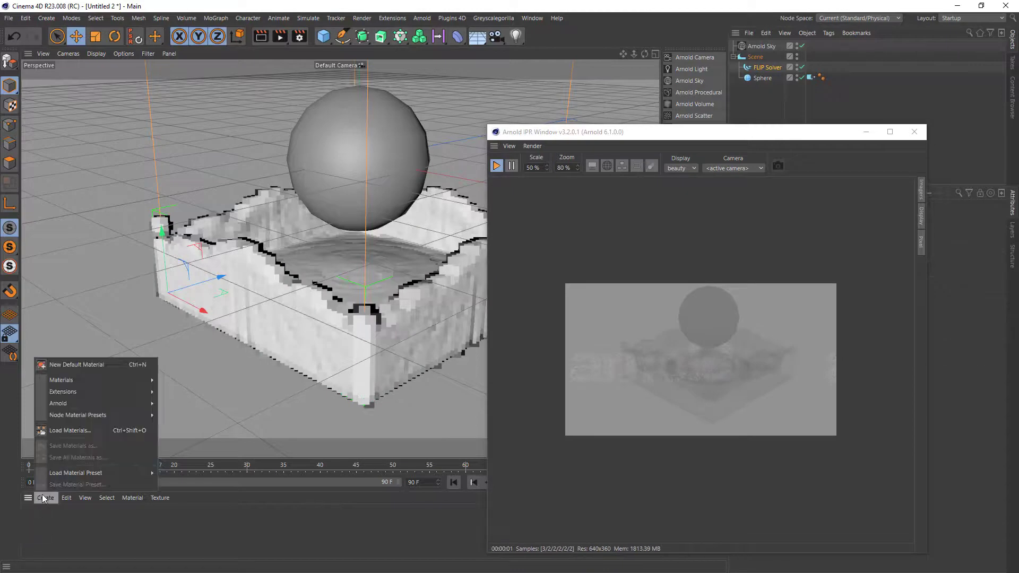
mouse_move(87, 407)
mouse_move(193, 438)
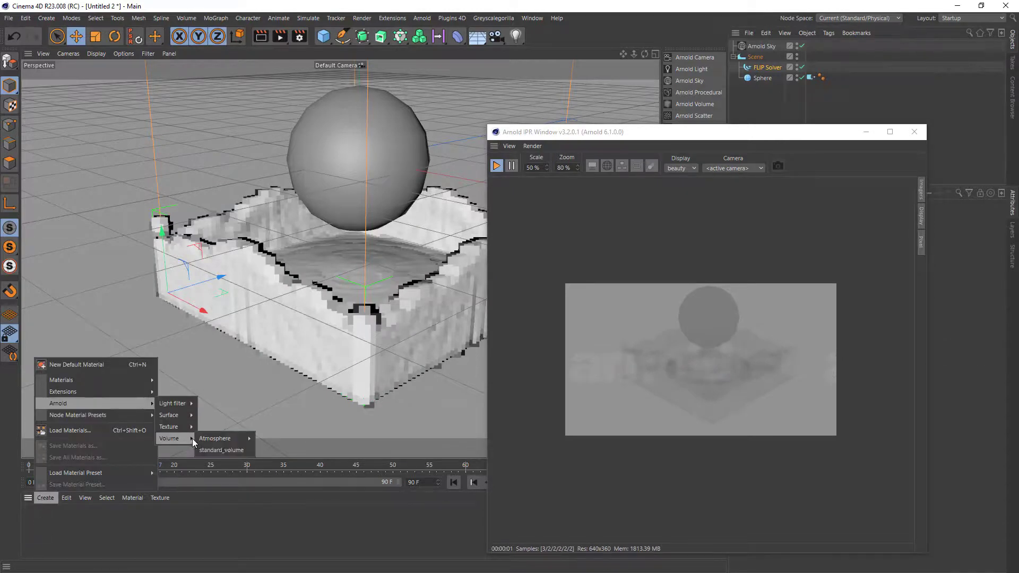
left_click(220, 450)
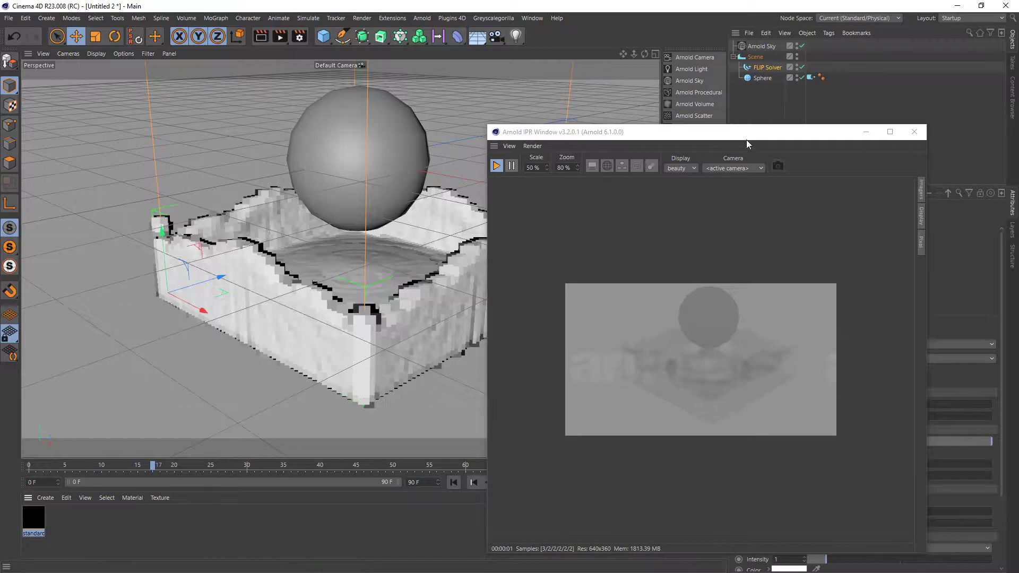
- Assign the standard_volume material to the FLIP Solver and check its density channel
left_click_drag(746, 139, 569, 96)
left_click_drag(34, 518, 781, 69)
left_click_drag(531, 92, 362, 82)
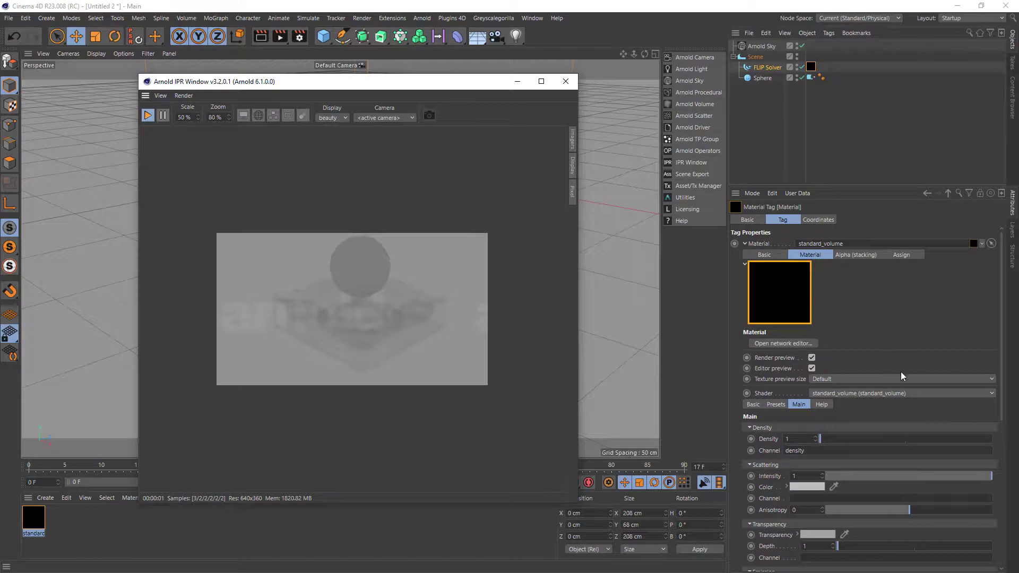
left_click(815, 451)
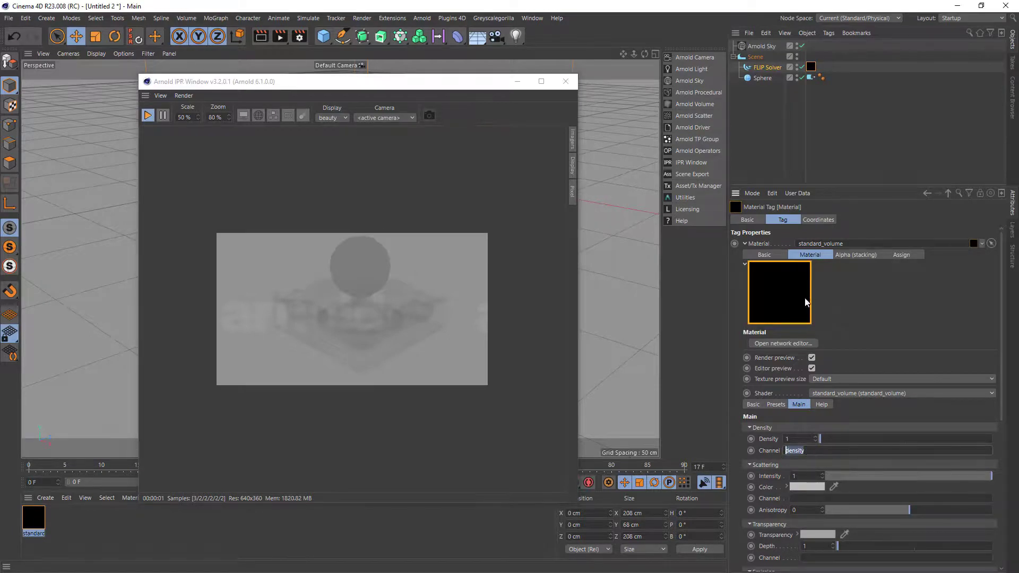
left_click_drag(480, 85, 458, 72)
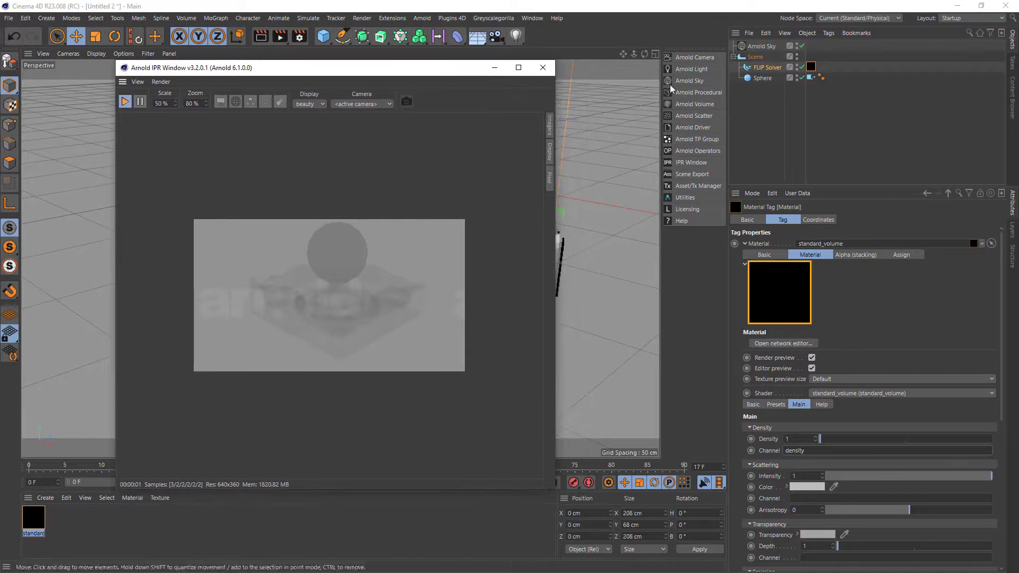
- At frame 9, set the volume material's scattering colour to blue with hue 236° and saturation 100%
left_click(89, 467)
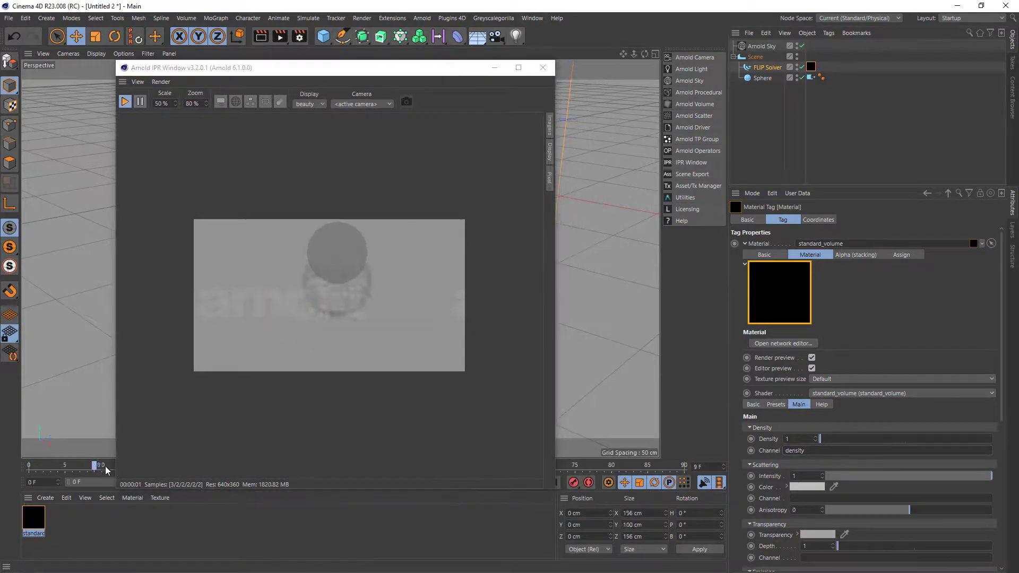
left_click(96, 468)
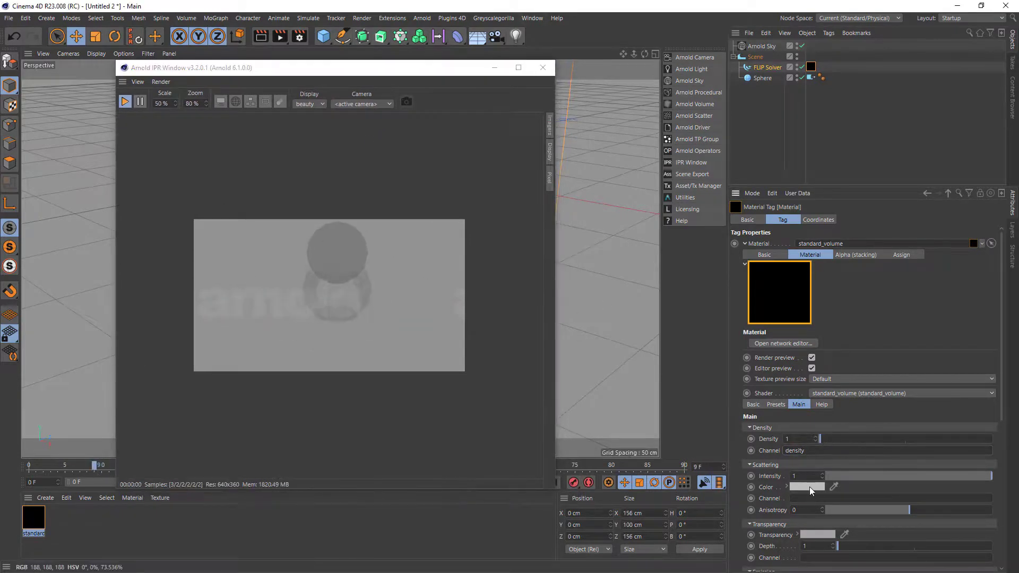
left_click(811, 487)
left_click(855, 484)
left_click(913, 497)
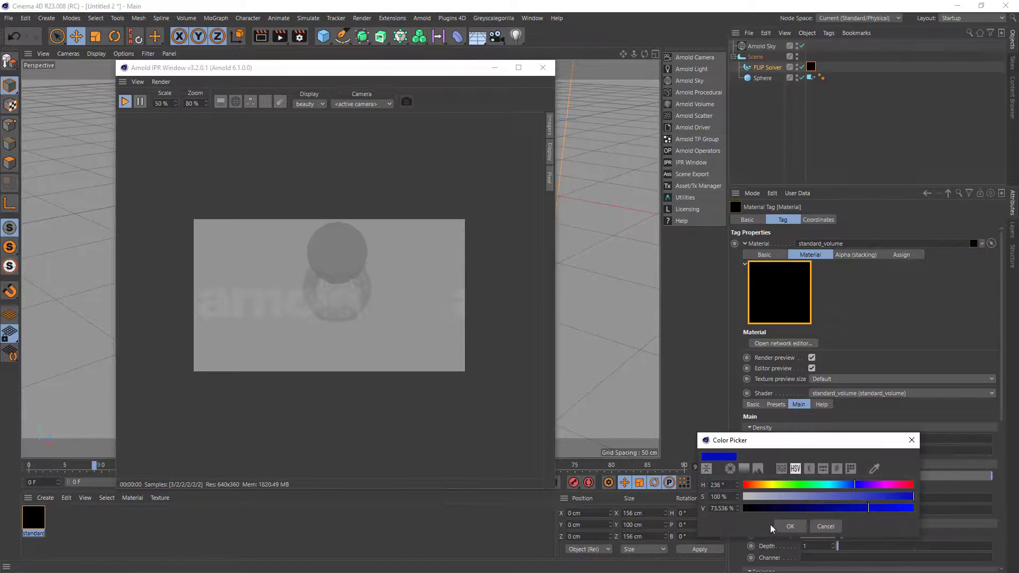
left_click(789, 527)
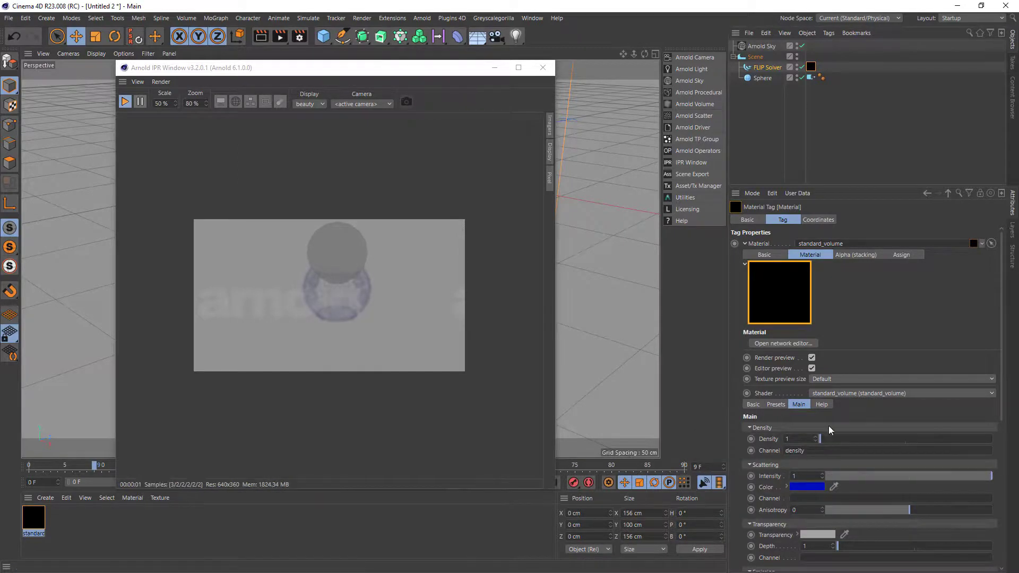
- Set the volume material's density to 15.1 and check the IPR render at frame 16
left_click_drag(820, 439, 846, 445)
left_click_drag(422, 63, 430, 41)
left_click_drag(94, 467, 146, 498)
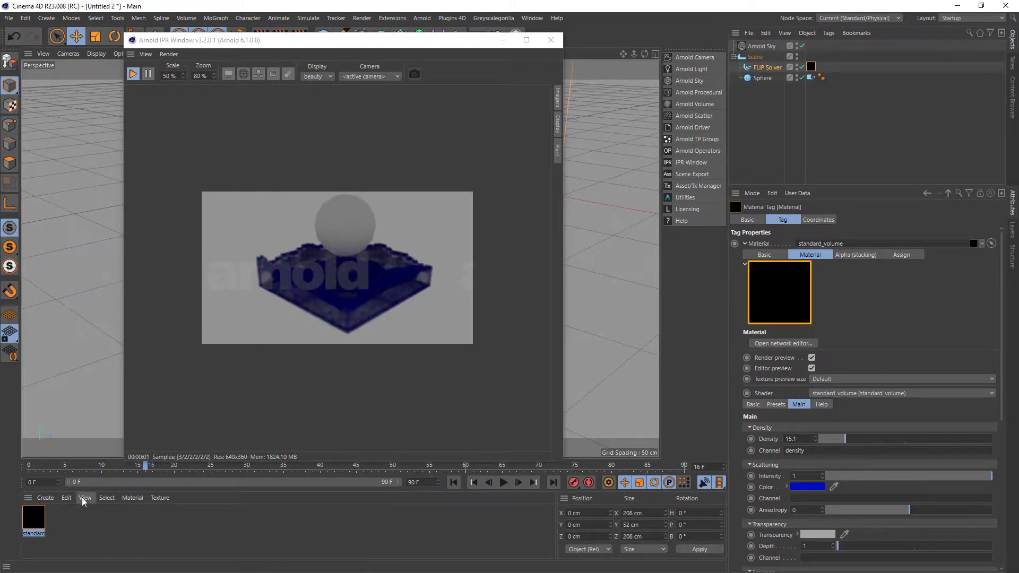
- Review the standard_volume shader's settings, collapsing Scattering and keeping the density channel named density
left_click_drag(1002, 308, 1018, 382)
scroll(901, 326, "up", 5)
left_click(799, 464)
left_click(787, 450)
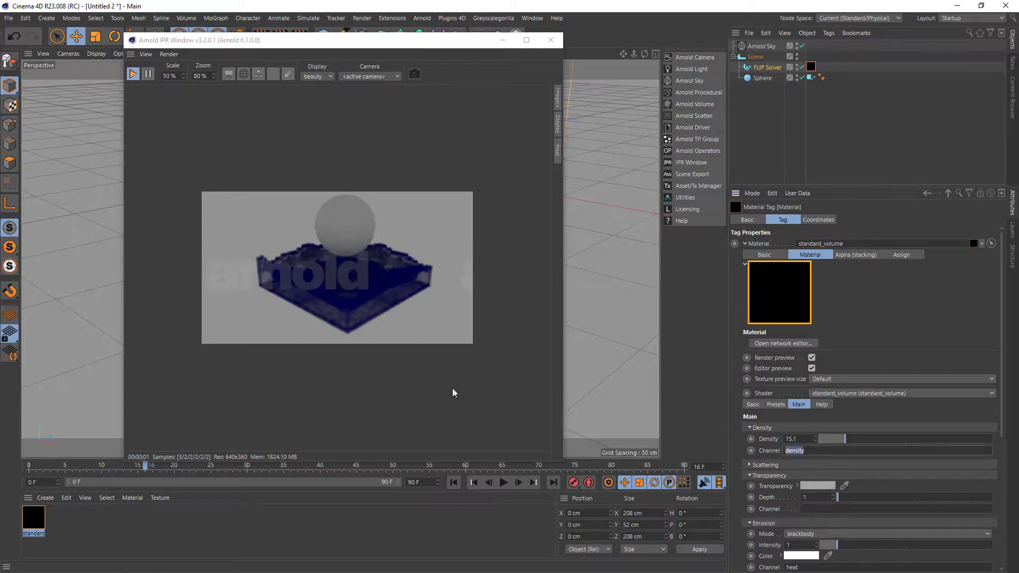
key("Return")
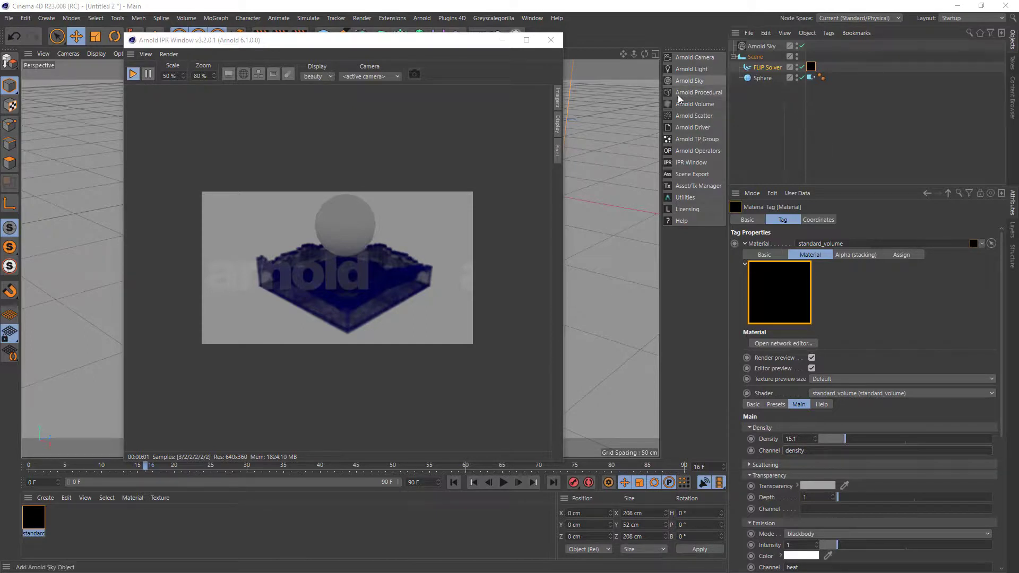
- Delete the FLIP Solver from the Scene and add a Smoke solver in its place
left_click(766, 68)
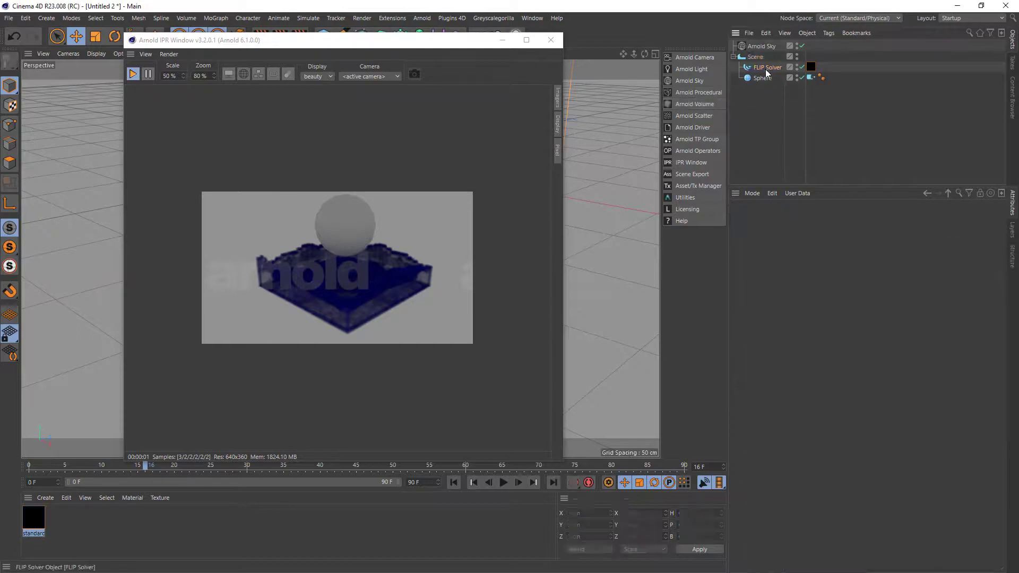
key("Delete")
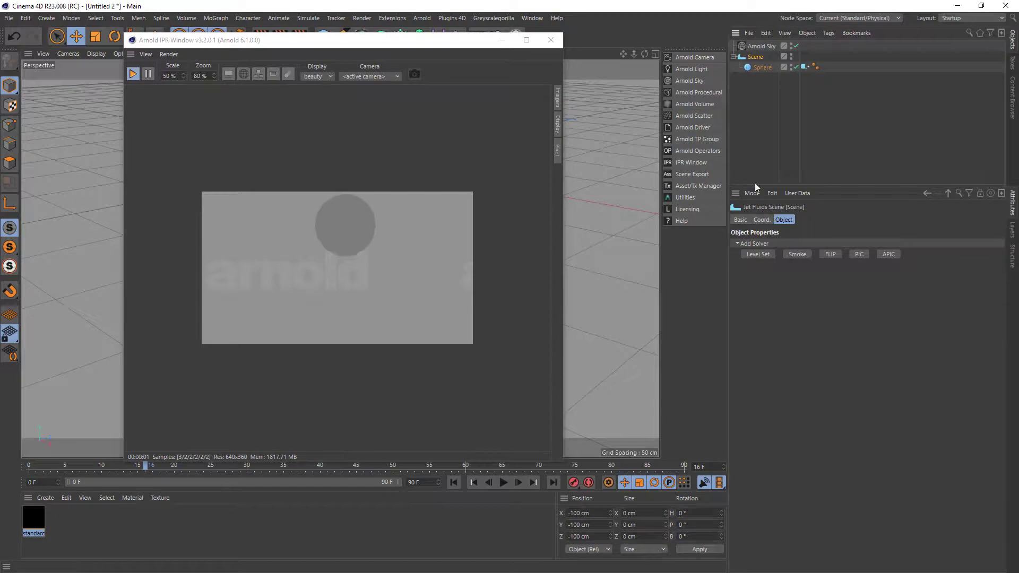
left_click(801, 255)
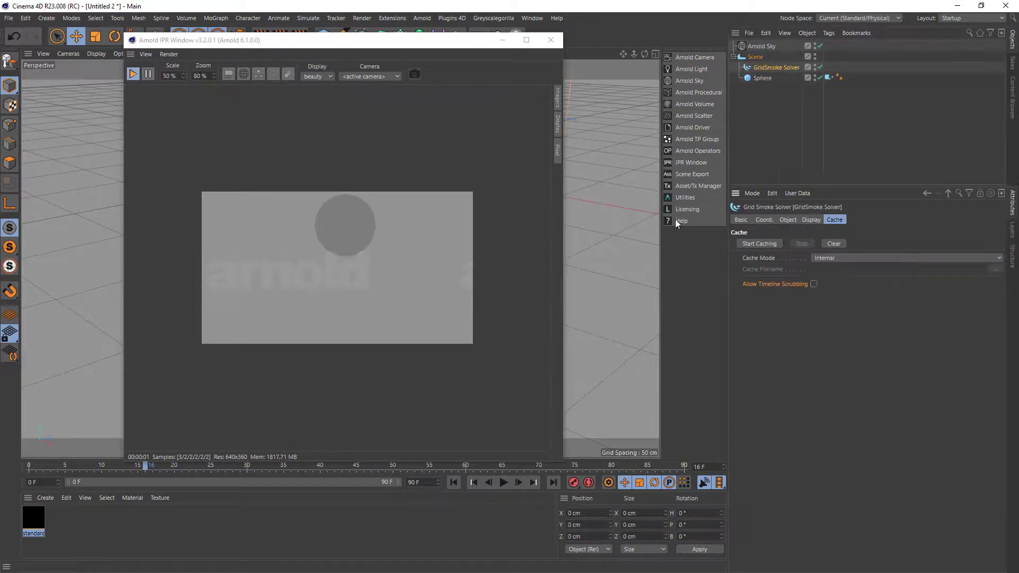
- Set the smoke solver's cache mode to External File with filename D:\temp\vol\test\smoketest and allow timeline scrubbing
left_click(842, 259)
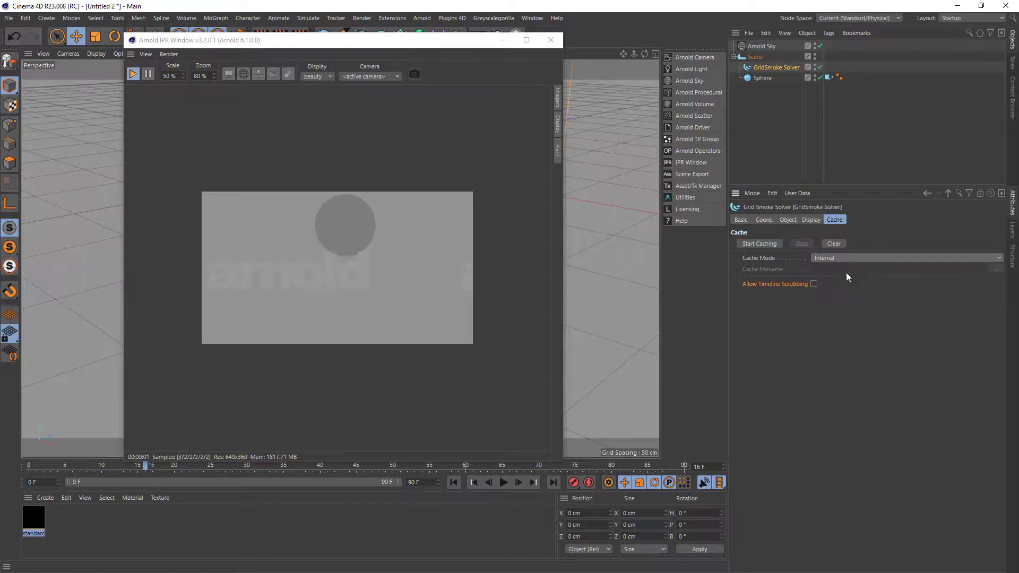
left_click(842, 282)
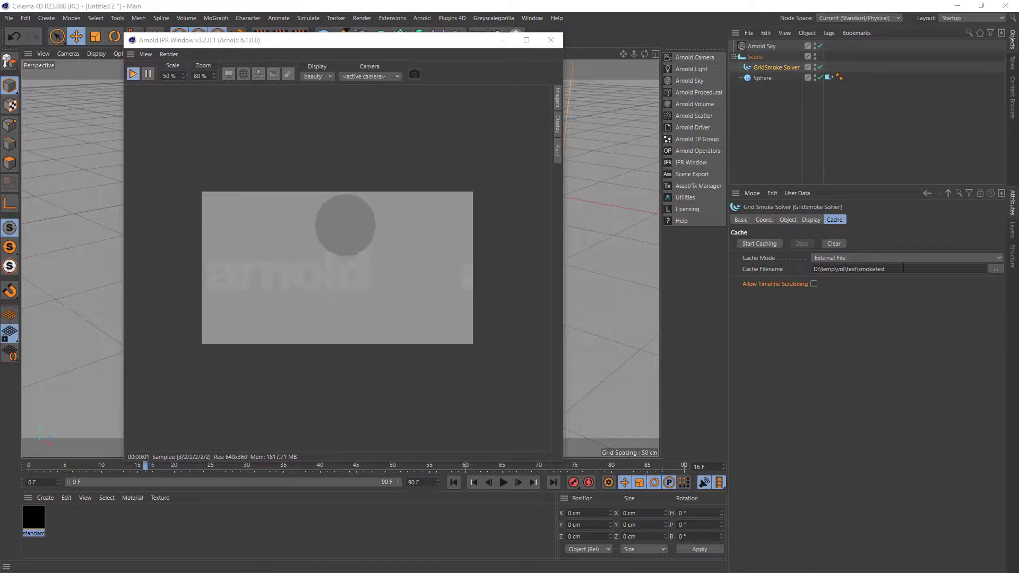
left_click_drag(903, 269, 861, 269)
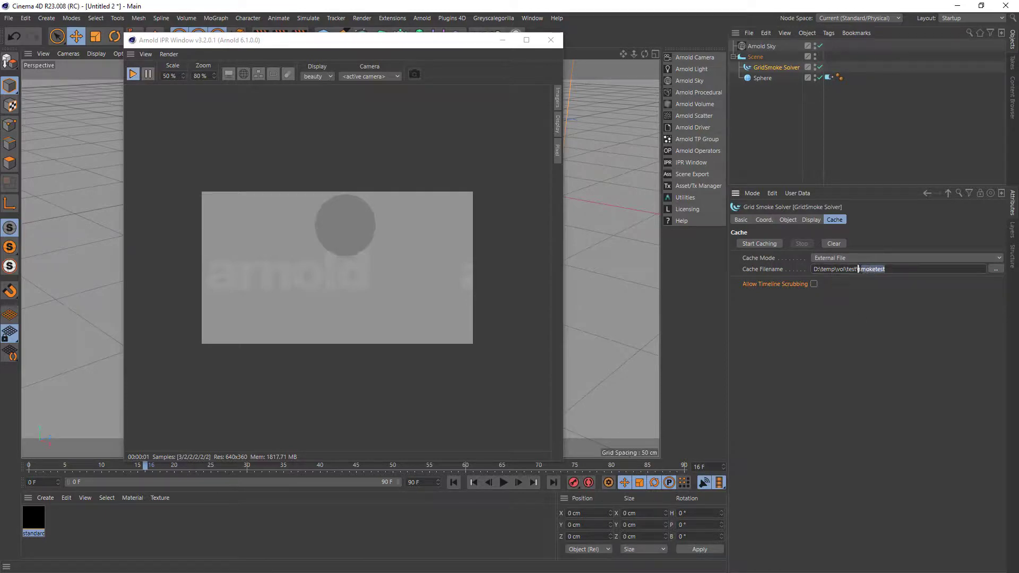
left_click(891, 269)
key("Return")
- Close the IPR render and move the sphere down to about Y -18 cm at the base of the solver's box
left_click(551, 38)
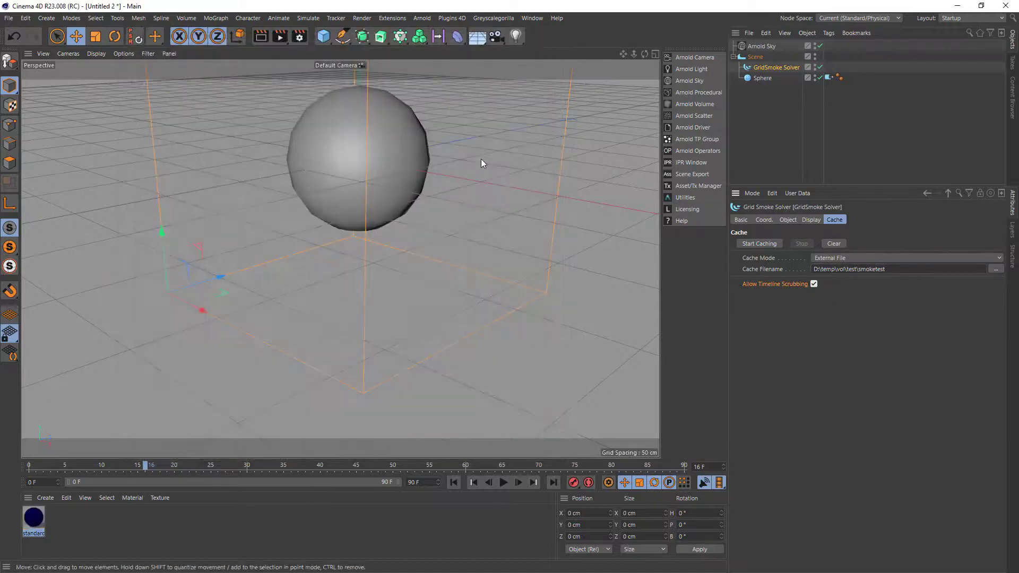
left_click(763, 78)
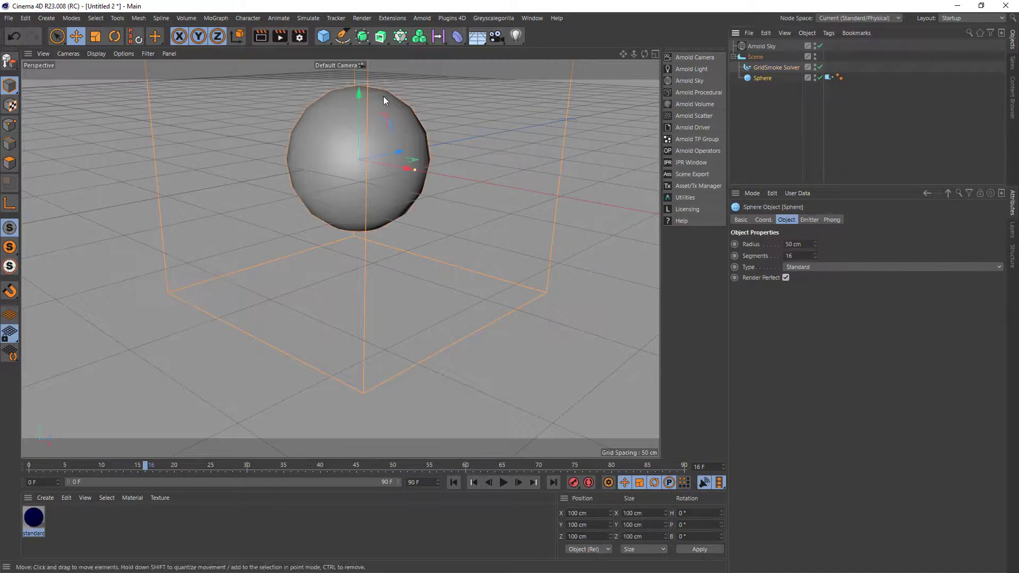
left_click_drag(359, 93, 359, 280)
mouse_move(631, 53)
left_mouse_down()
mouse_move(611, 54)
mouse_move(623, 54)
left_mouse_up()
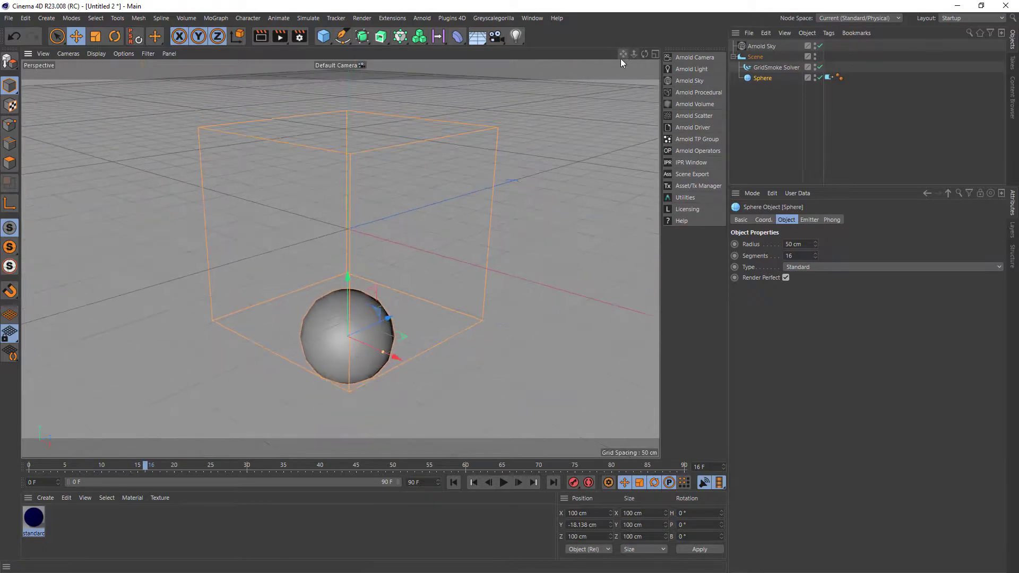
- Cache the GridSmoke Solver's simulation to the external files
left_click(760, 68)
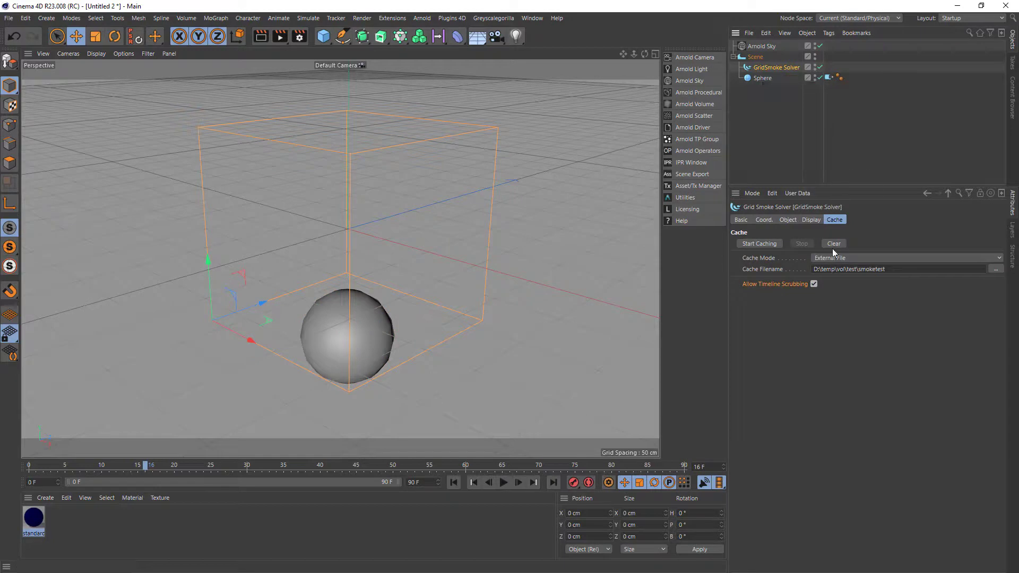
left_click(812, 220)
left_click(835, 220)
left_click(751, 244)
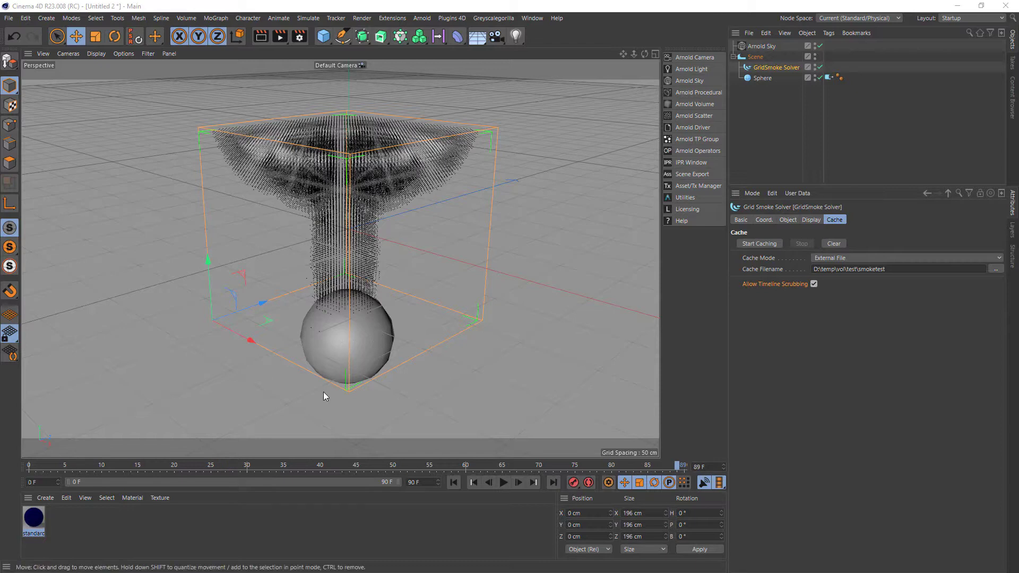
- Scrub the smoke simulation to frame 37 and look over the cached smoketest VDB files in D:\temp\vol\test
left_click_drag(501, 468, 298, 456)
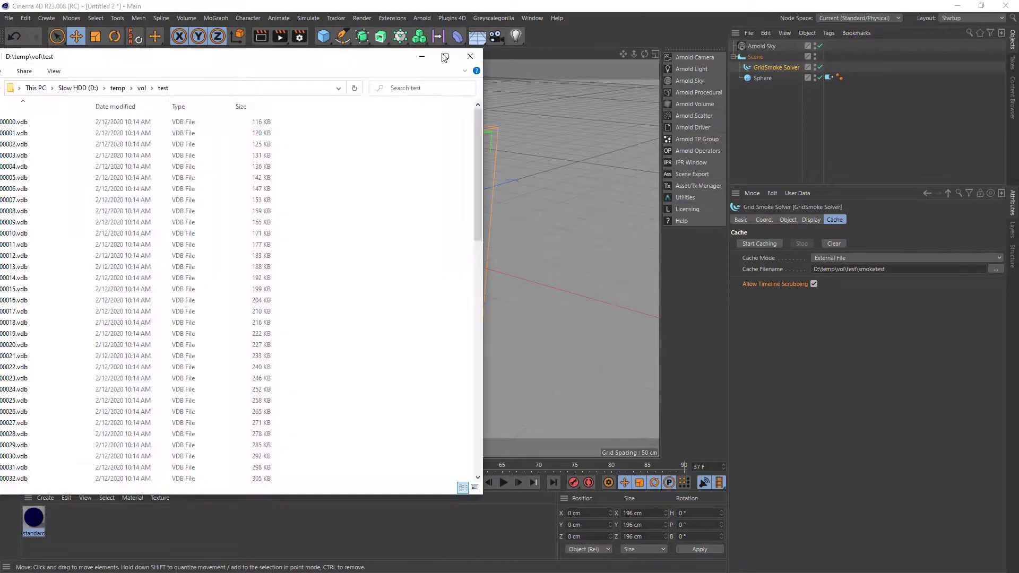
left_click_drag(118, 53, 377, 60)
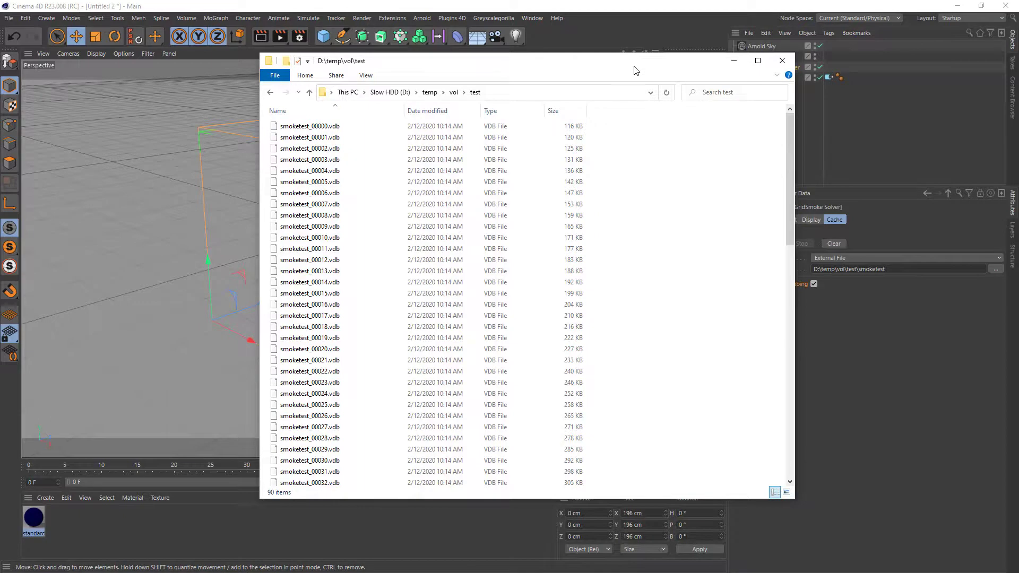
left_click(796, 265)
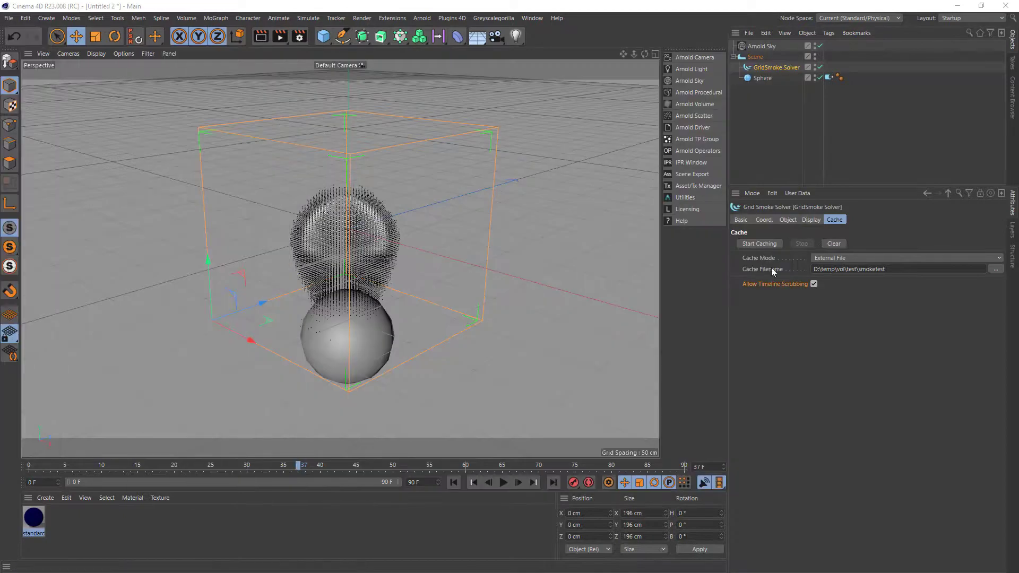
- Render the smoke in the Arnold IPR Window and scrub the timeline to check it at different frames
left_click(689, 161)
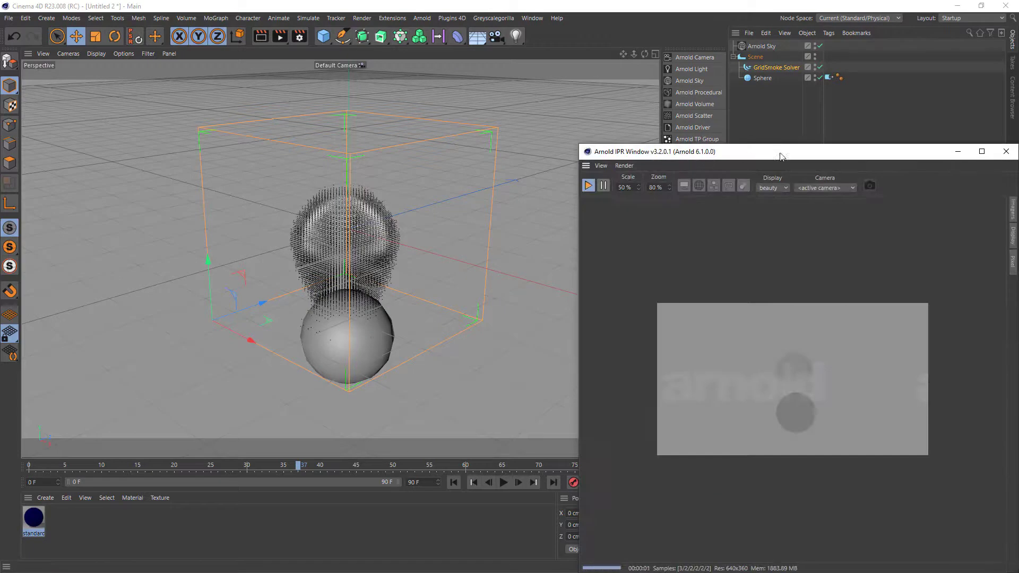
left_click_drag(779, 154, 372, 84)
left_click_drag(81, 467, 445, 474)
left_click_drag(311, 474, 400, 471)
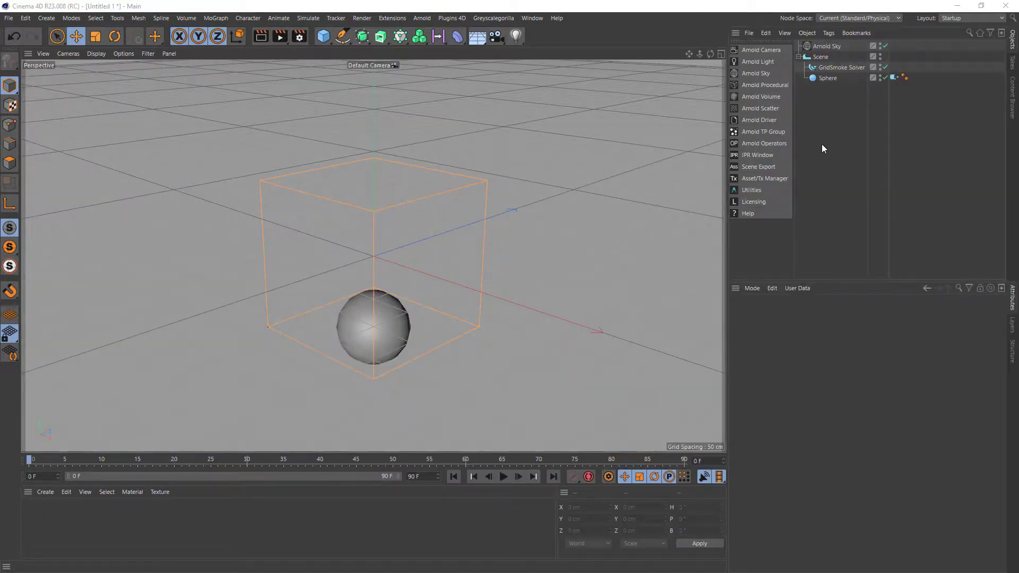
- Add an Arnold Volume as a child of the Scene object and check the Scene's coordinates
left_click(757, 98)
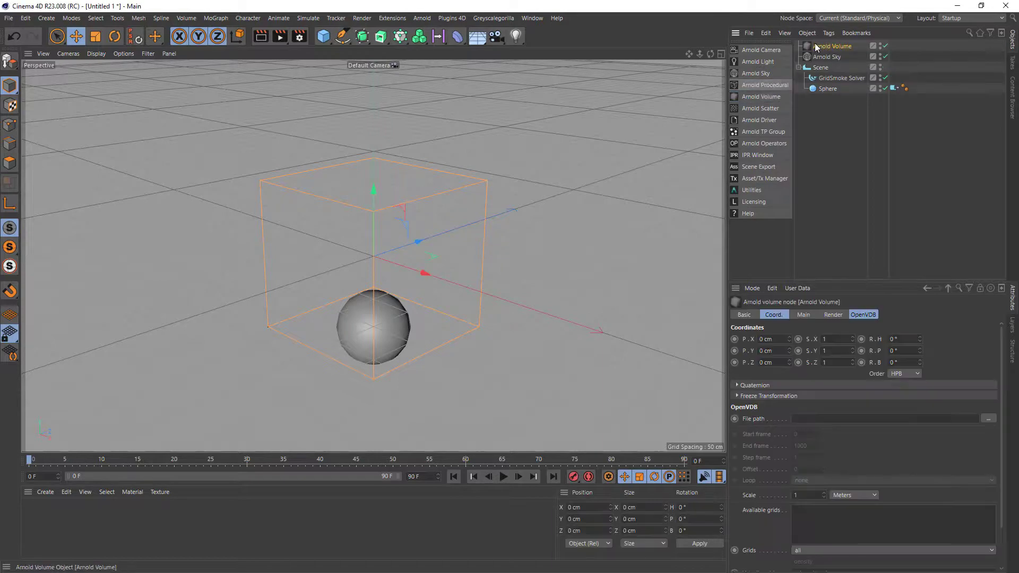
left_click_drag(826, 46, 831, 75)
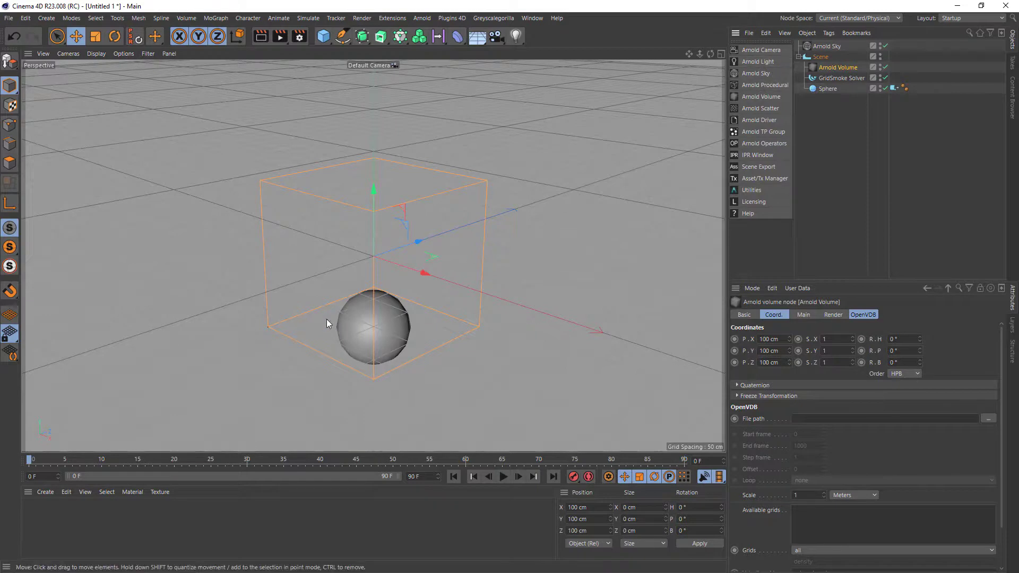
left_click(821, 57)
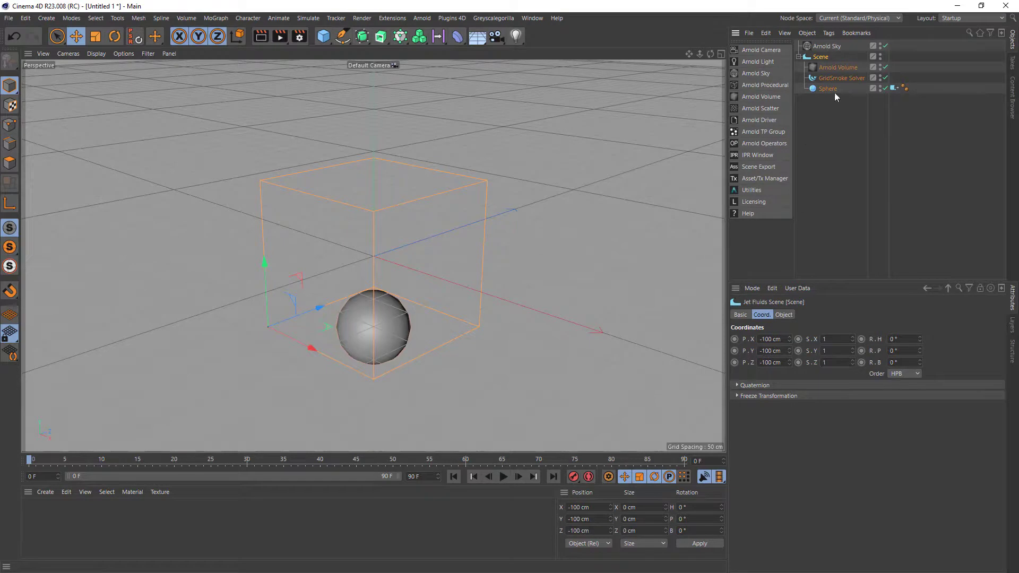
- Set the Arnold Volume's X, Y and Z positions to 0 cm
left_click(827, 68)
left_click(771, 340)
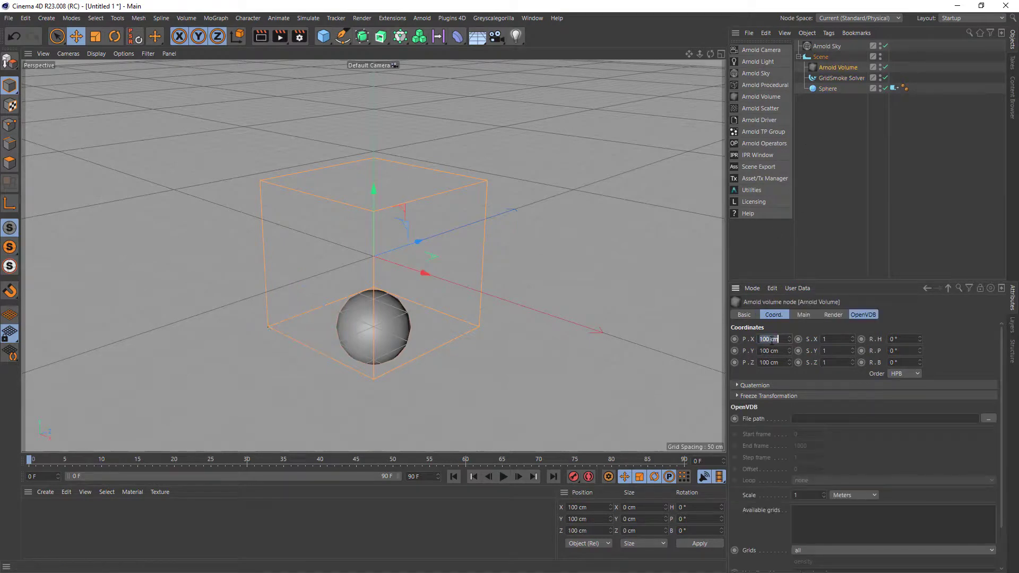
type("0")
key("Tab")
type("0")
key("Tab")
type("0")
key("Return")
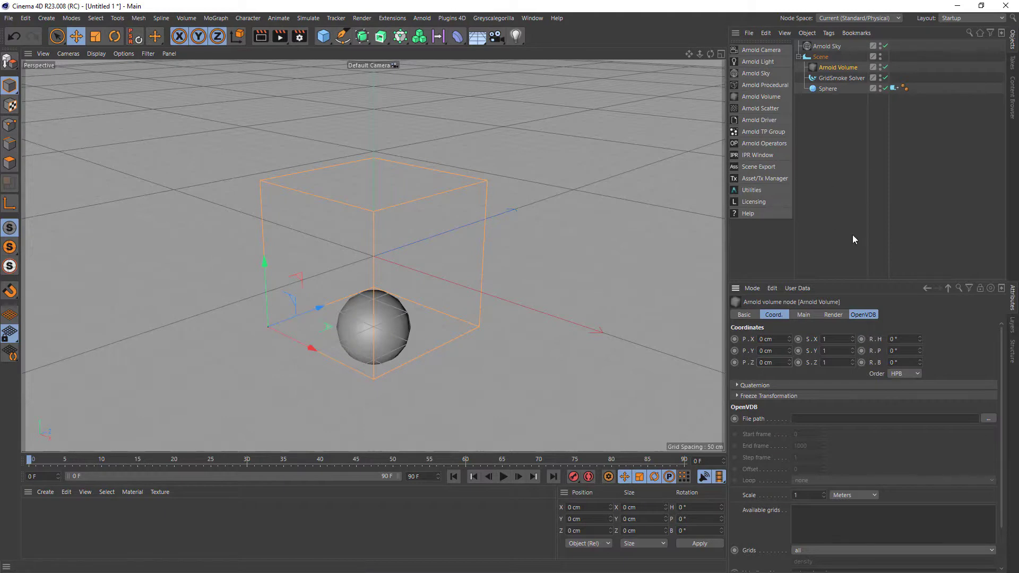
- Set the Arnold Volume's OpenVDB scale unit to Centimeters
left_click(866, 316)
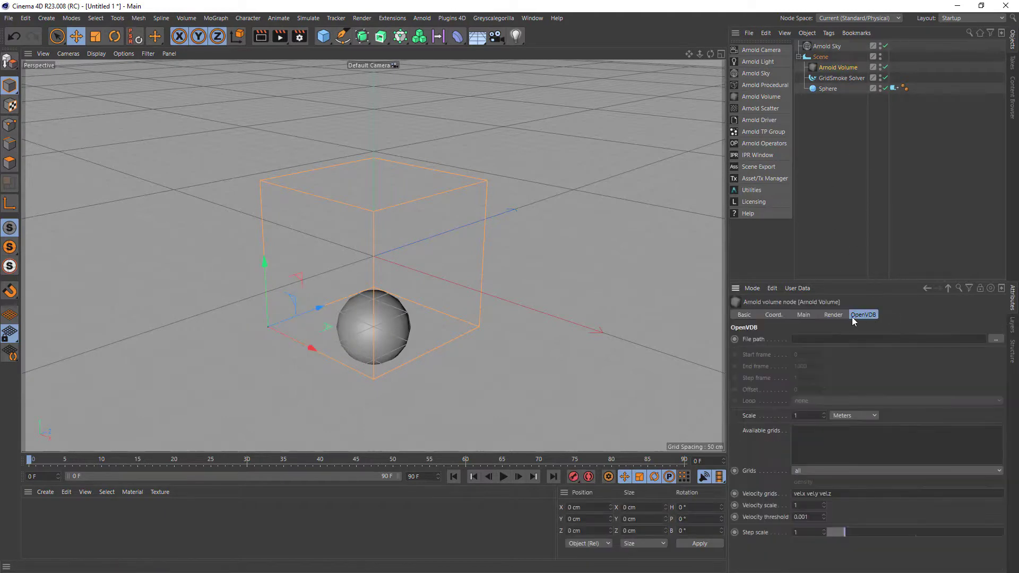
left_click(868, 415)
left_click(859, 450)
left_click(873, 196)
- Disable the GridSmoke Solver and check the IPR render at frame 15
left_click(833, 79)
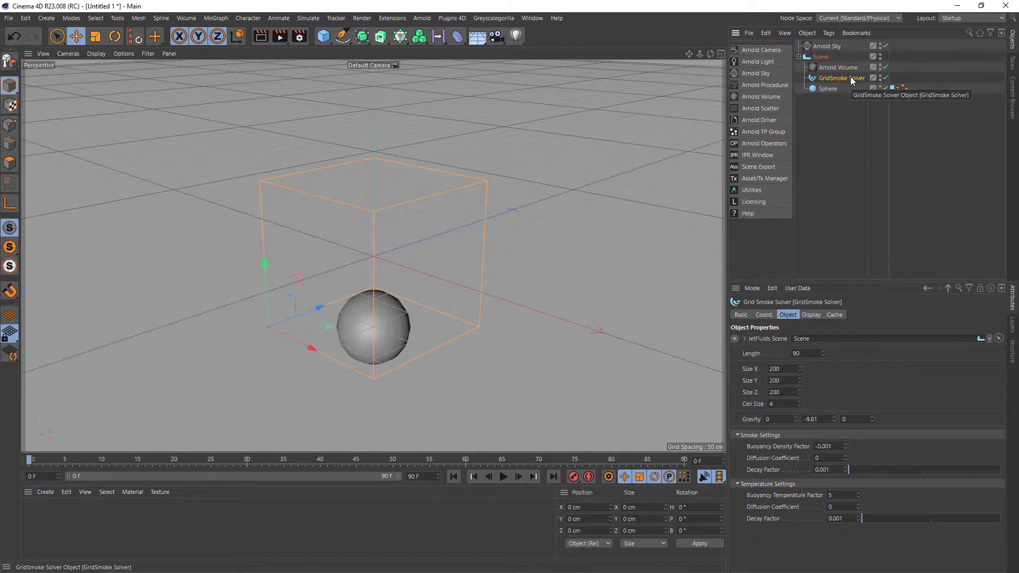
left_click(886, 77)
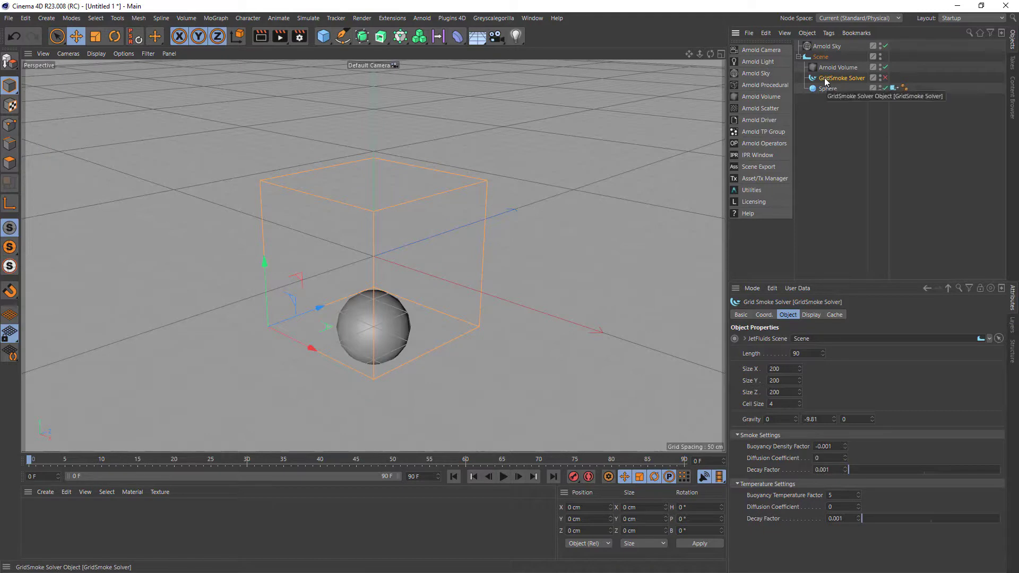
left_click(753, 155)
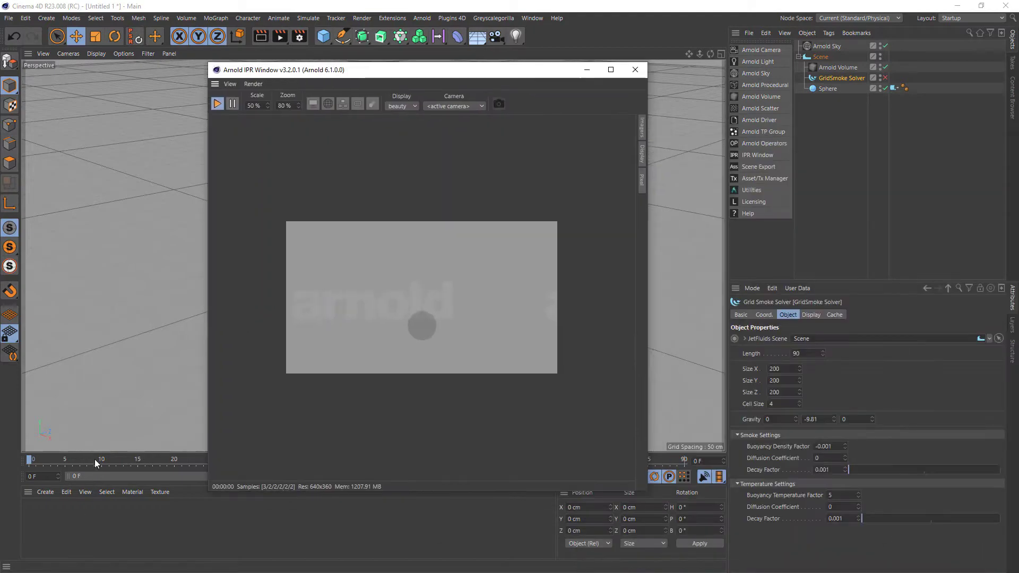
left_click(135, 461)
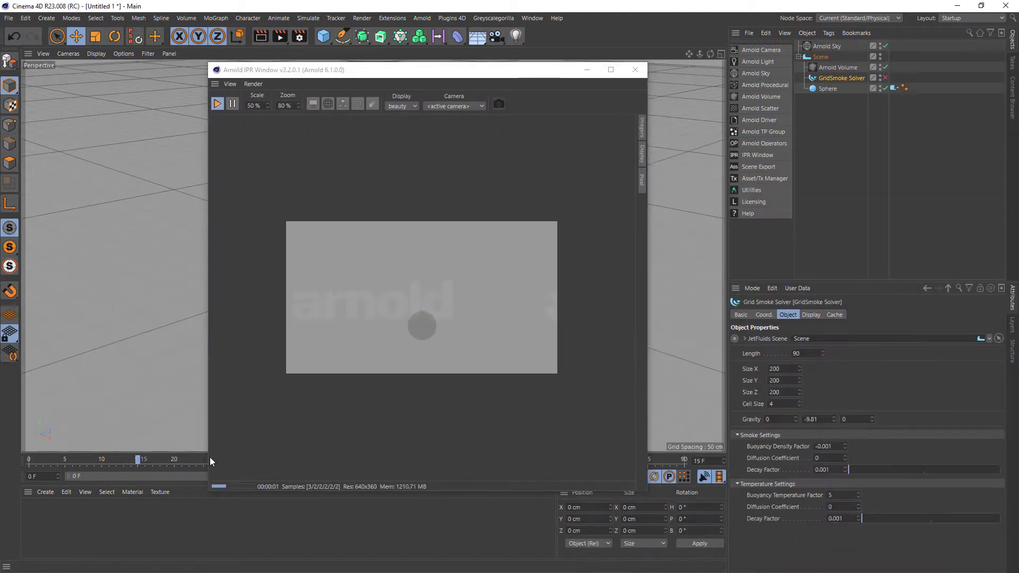
left_click(635, 69)
- Load the smoke cache into the Arnold Volume from smoketest_00000.vdb
left_click(839, 67)
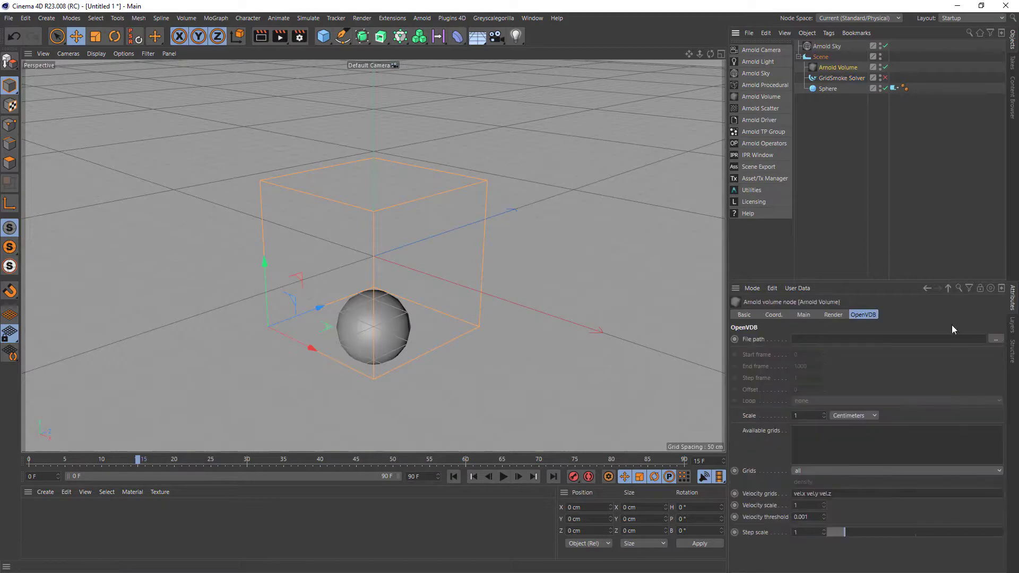
left_click(996, 339)
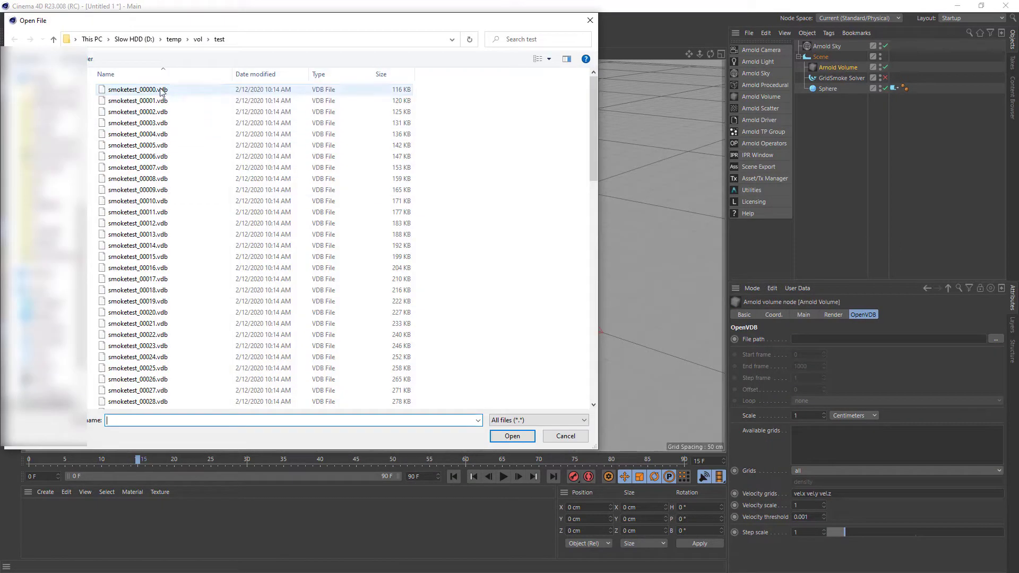
left_click(139, 89)
left_click(512, 436)
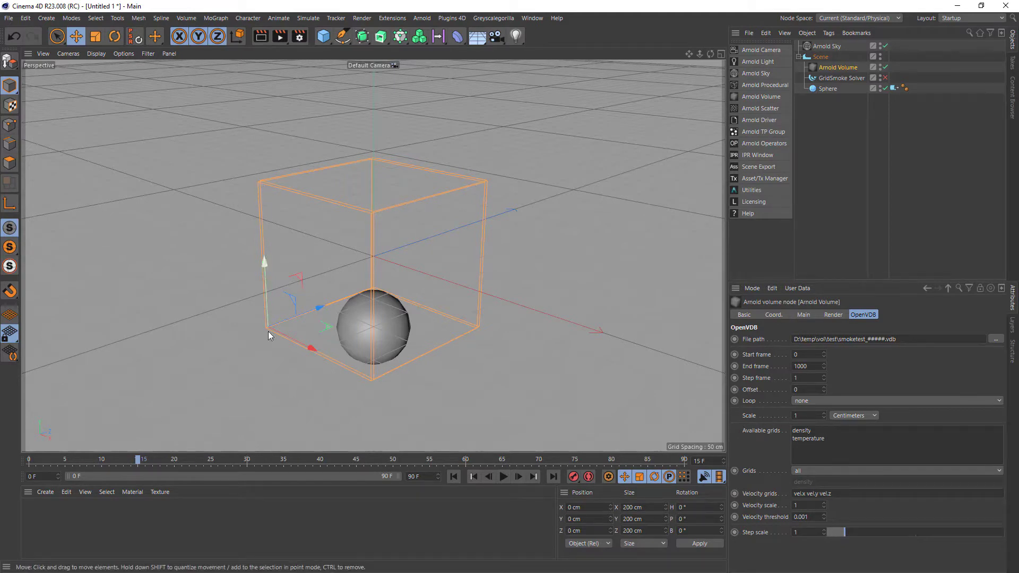
- Delete the GridSmoke Solver and the sphere's emitter tag
left_click(846, 78)
key("Delete")
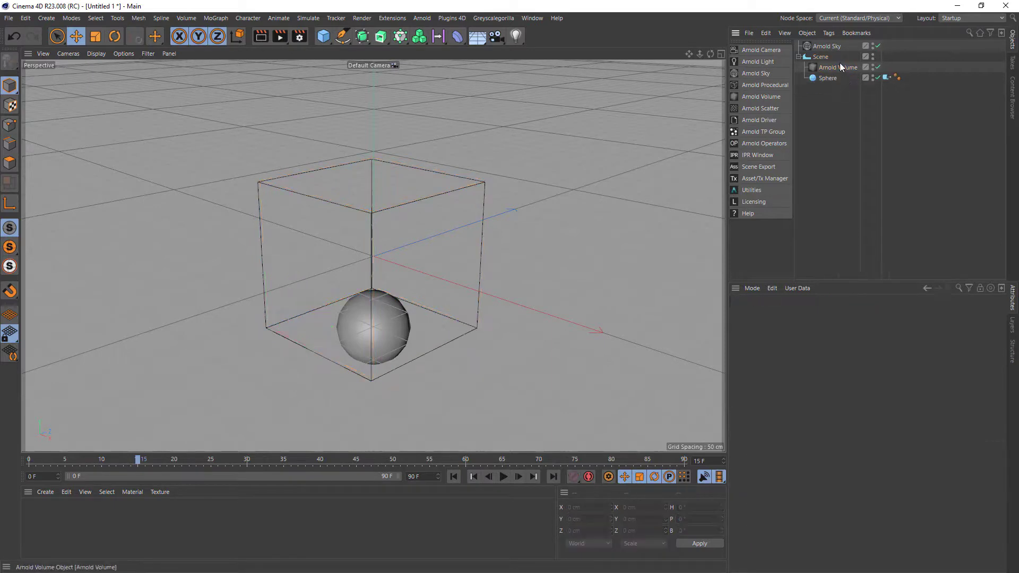
left_click(837, 67)
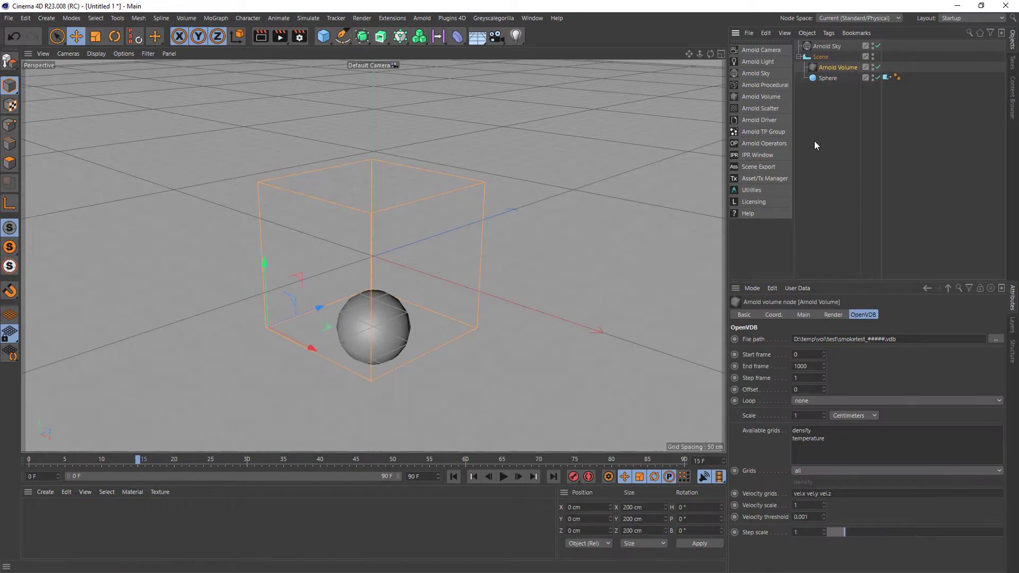
left_click(885, 77)
key("Delete")
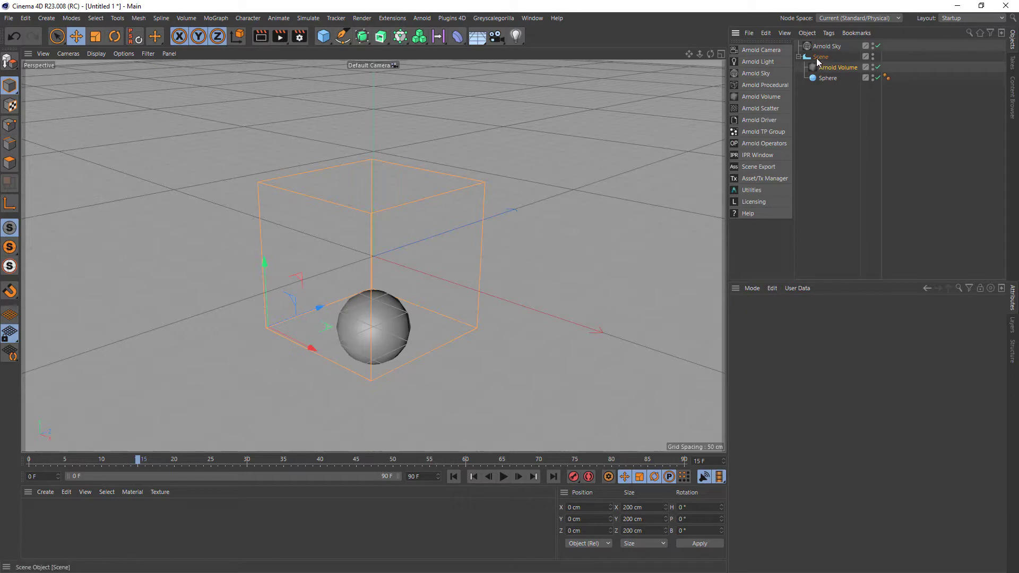
- Review the density and temperature entries in the Arnold Volume's available grids
left_click(830, 68)
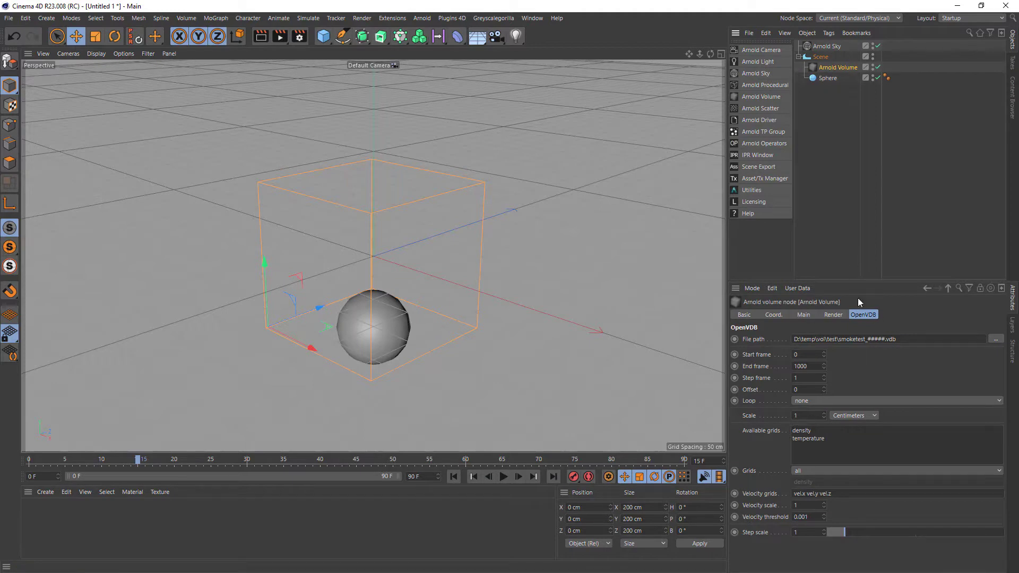
double_click(807, 438)
left_click(801, 430)
double_click(806, 439)
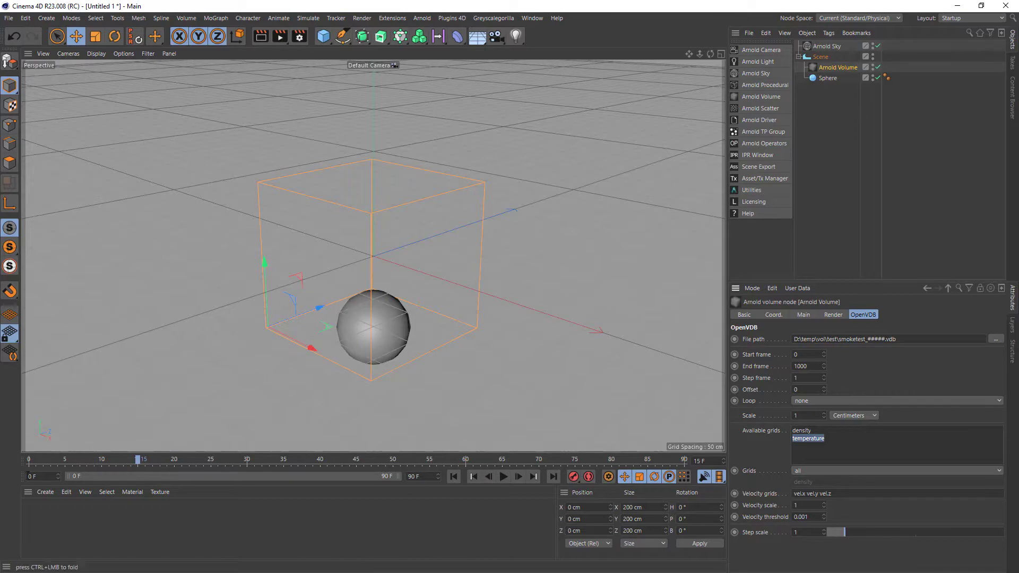
- Create an Arnold standard_volume material and assign it to the Arnold Volume
left_click(42, 492)
mouse_move(63, 401)
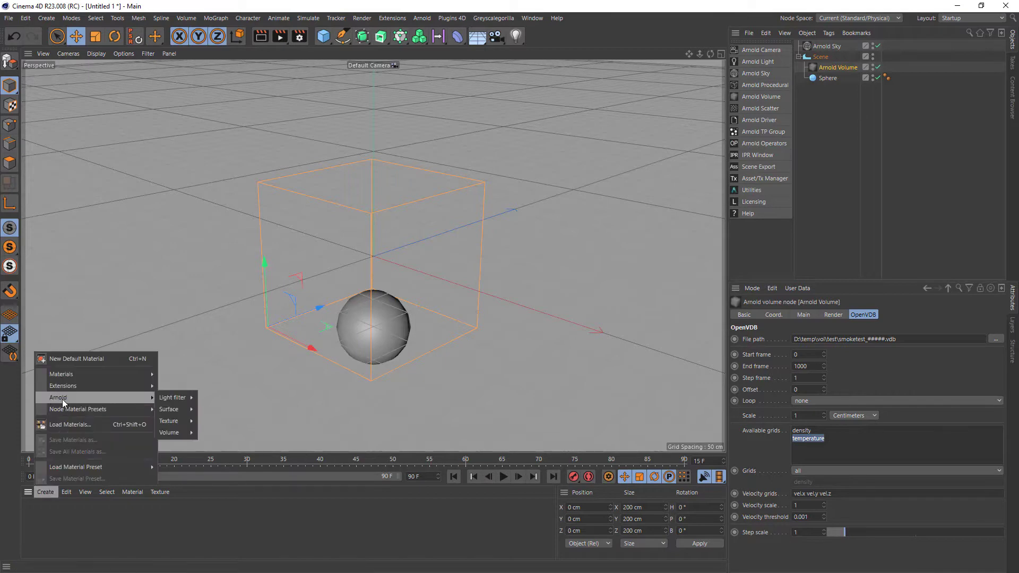
left_click(180, 433)
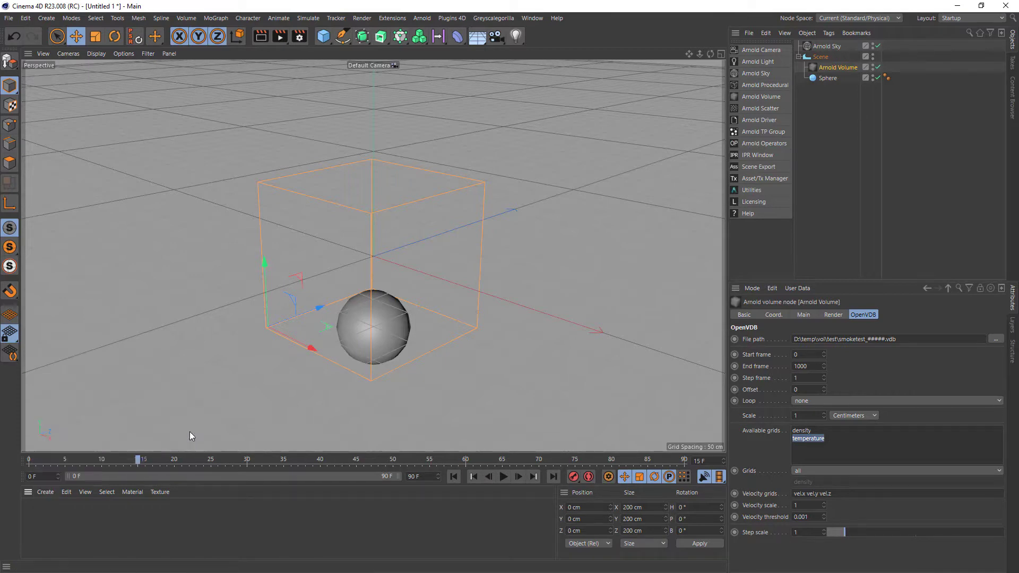
left_click(45, 492)
mouse_move(69, 400)
mouse_move(193, 435)
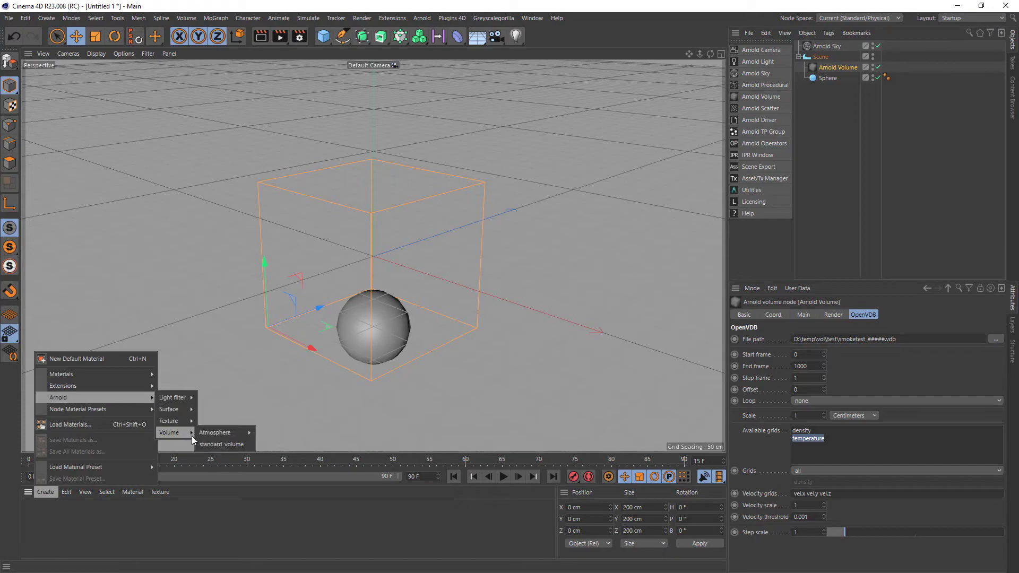
left_click(224, 443)
left_click_drag(38, 505, 833, 69)
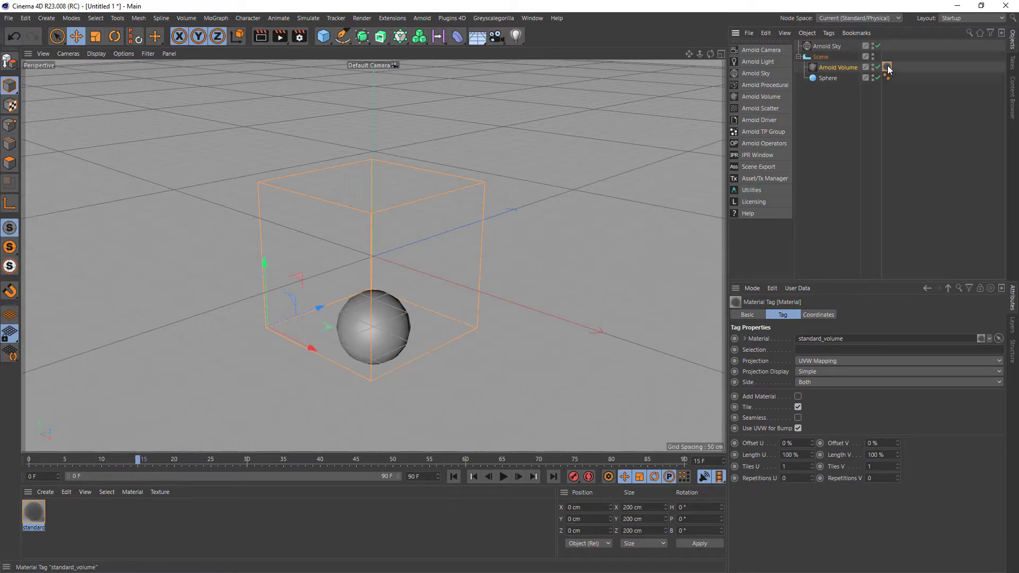
- Open the standard_volume material's settings and check the smoke in the Arnold IPR render at frame 58
double_click(888, 68)
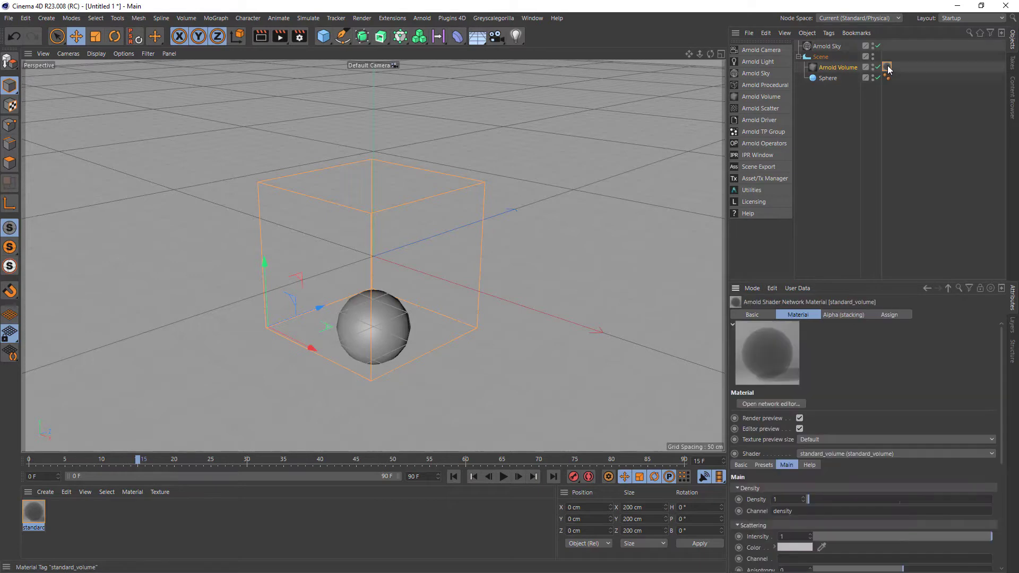
left_click(759, 154)
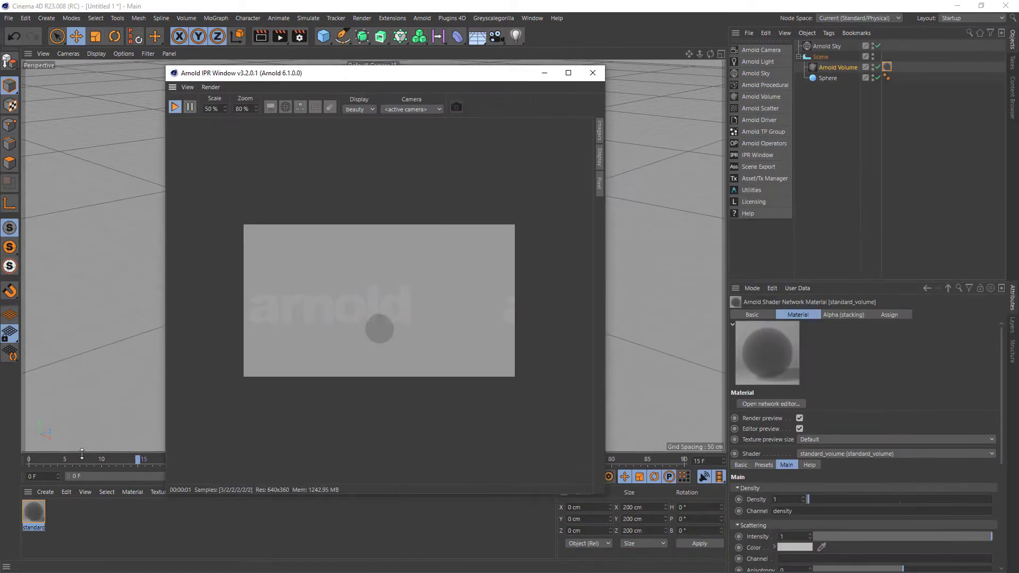
left_click(155, 465)
left_click_drag(118, 462, 300, 465)
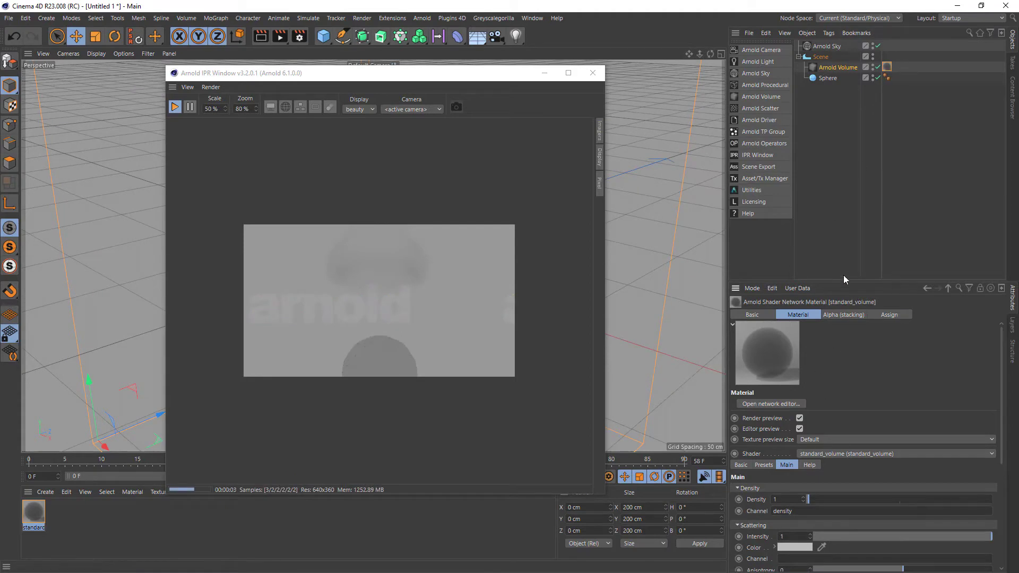
- Set the standard_volume material's density to 13.8 and check the denser smoke at an earlier frame
left_click_drag(852, 281, 845, 142)
left_click_drag(818, 376, 833, 375)
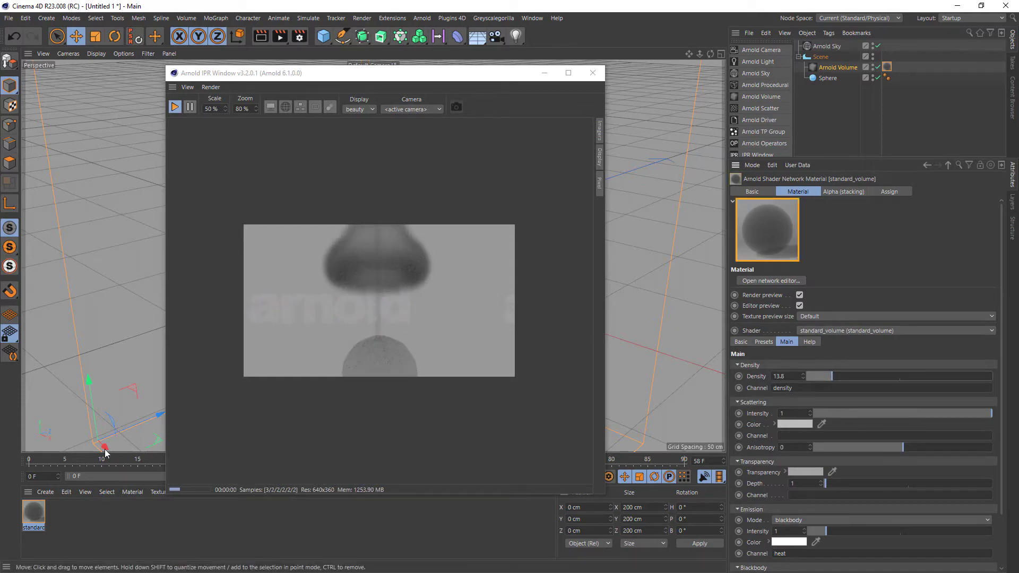
left_click_drag(118, 456, 57, 460)
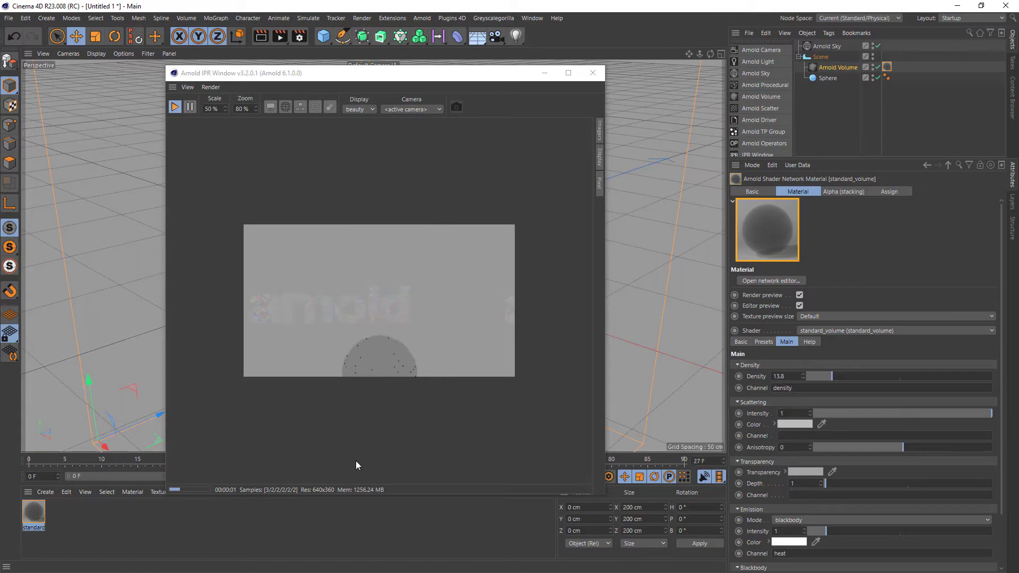
- Set the volume material's scattering color to blue with hue 239° and saturation 78%
left_click(793, 423)
left_click(842, 420)
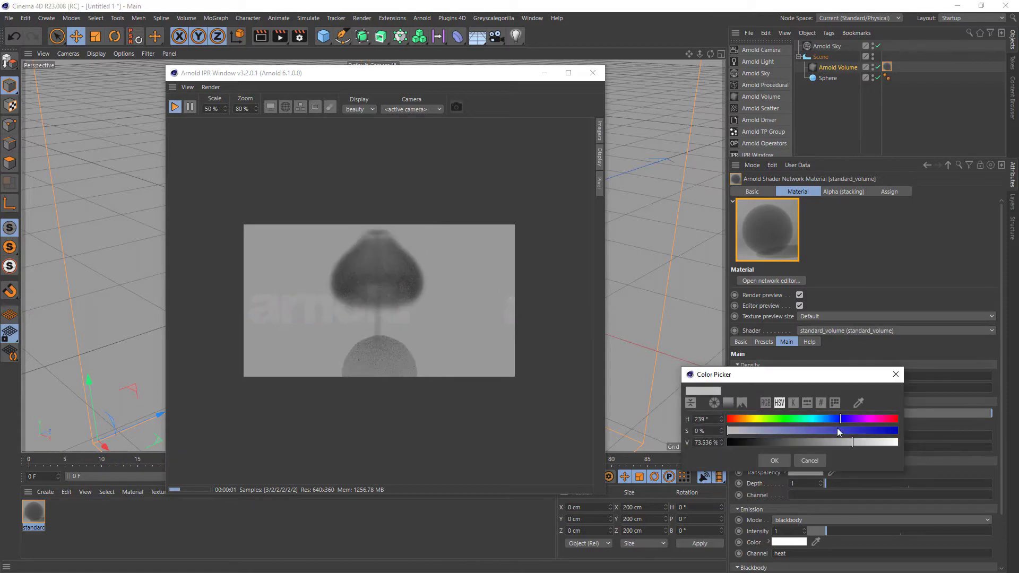
left_click_drag(841, 431, 860, 431)
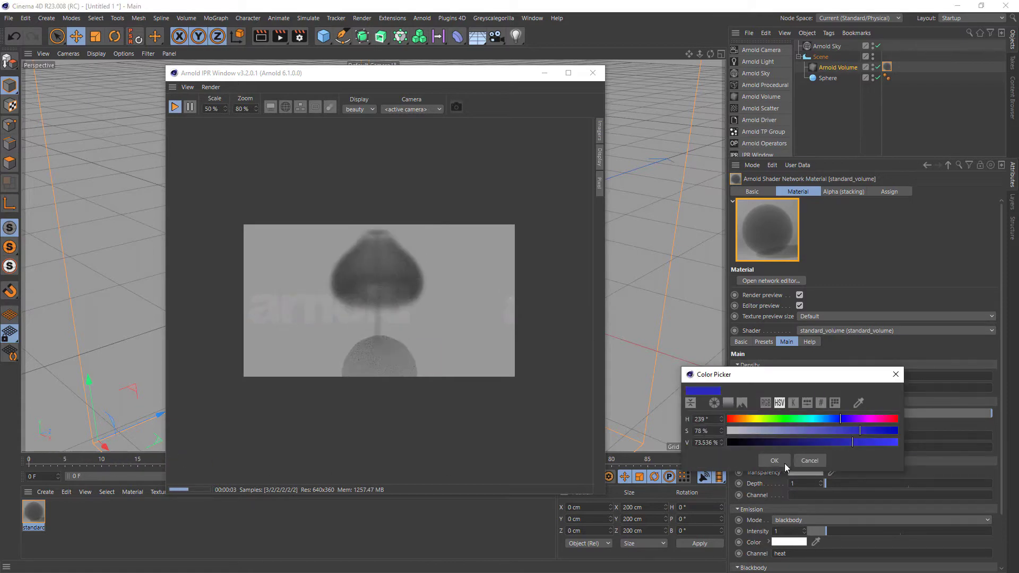
left_click(785, 464)
- Scrub and play the animation to review the blue smoke in the Arnold IPR render
left_click_drag(58, 464, 437, 469)
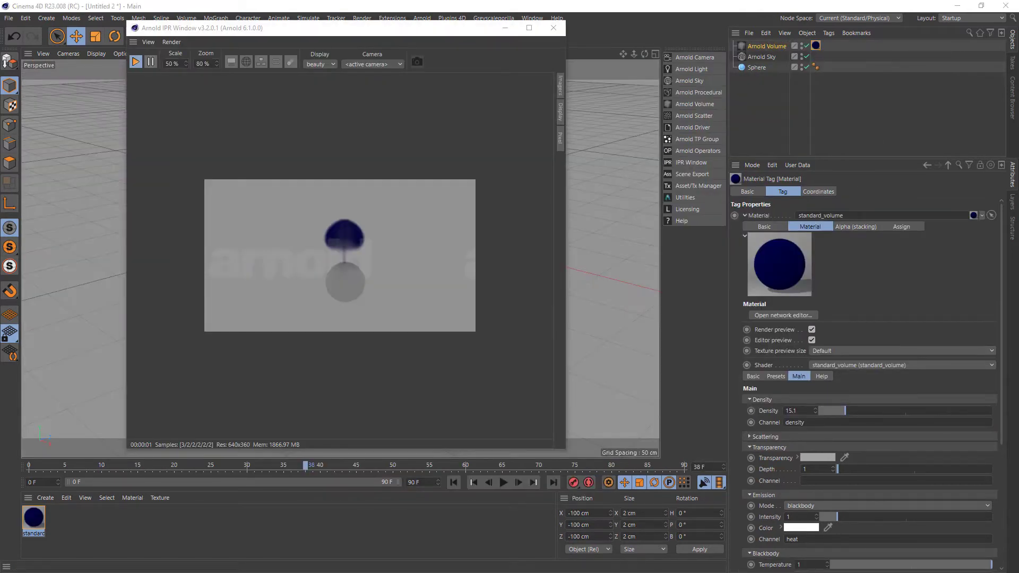
left_click(504, 483)
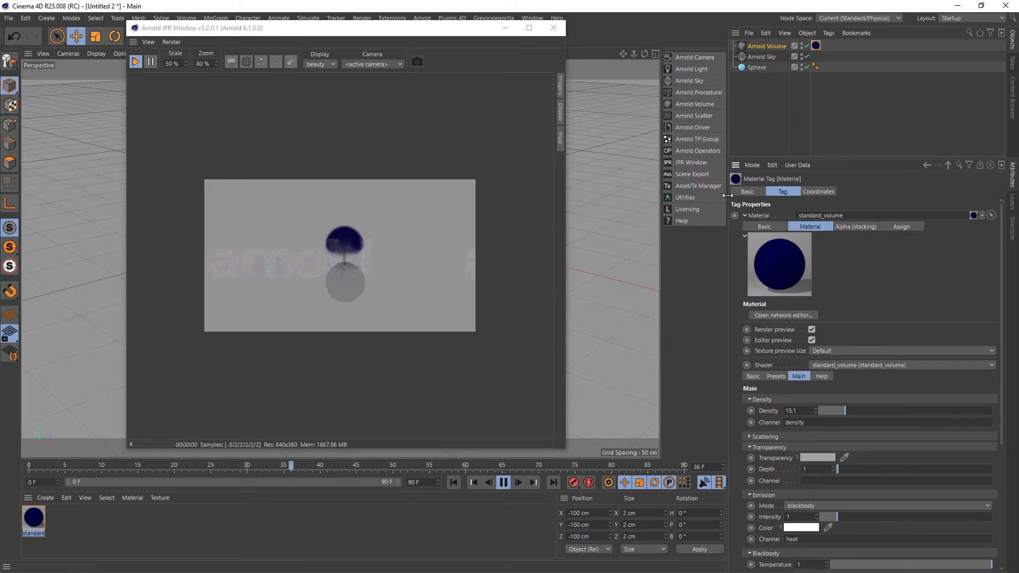
left_click_drag(449, 36, 443, 41)
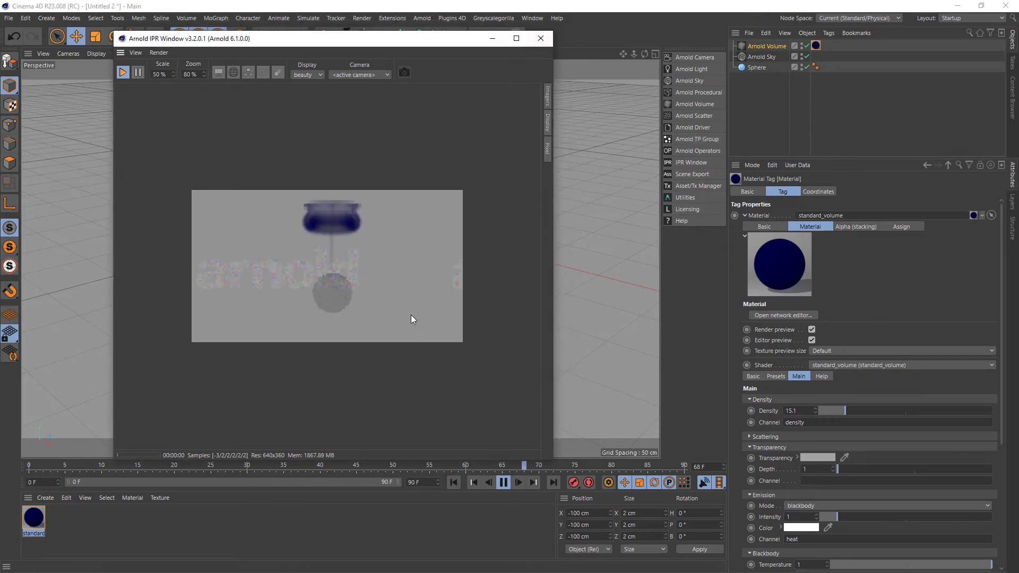